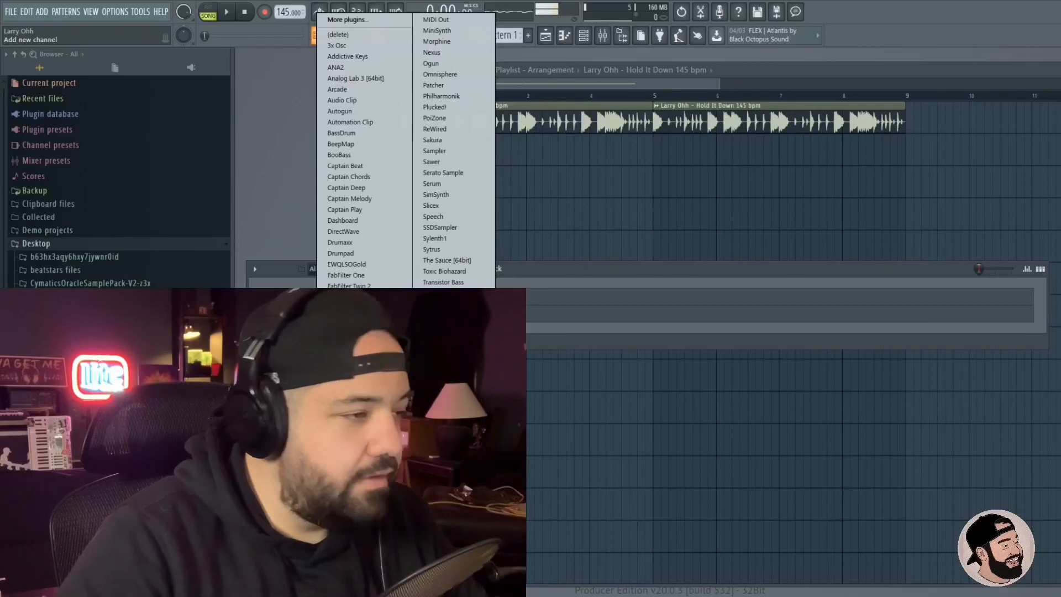
Add an FL Keys channel, close its plugin window and open its empty piano roll.
{"action": "left_click", "coordinate": [339, 298]}
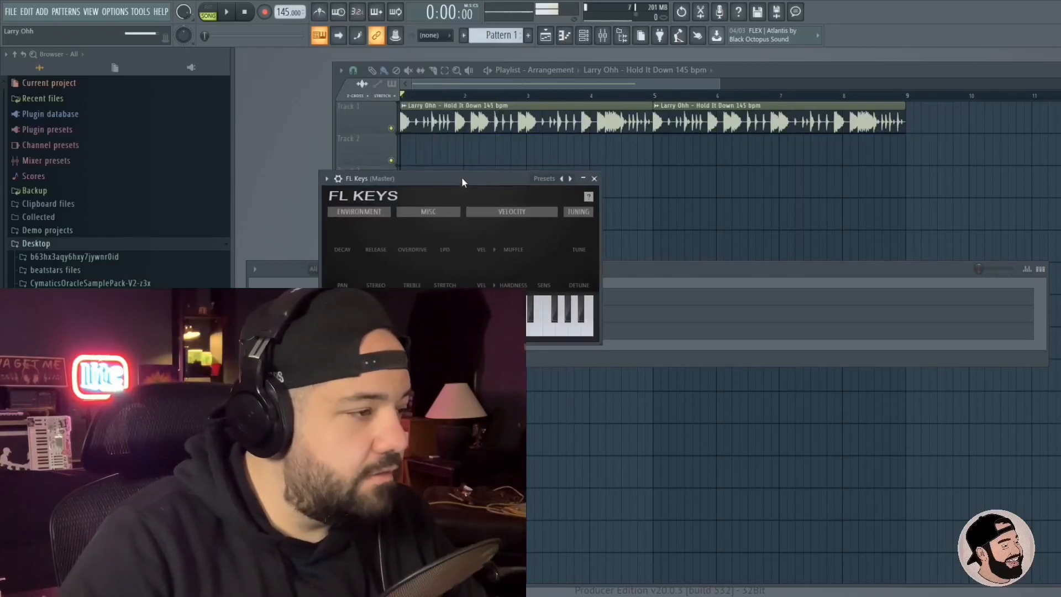
{"action": "left_click", "coordinate": [594, 180]}
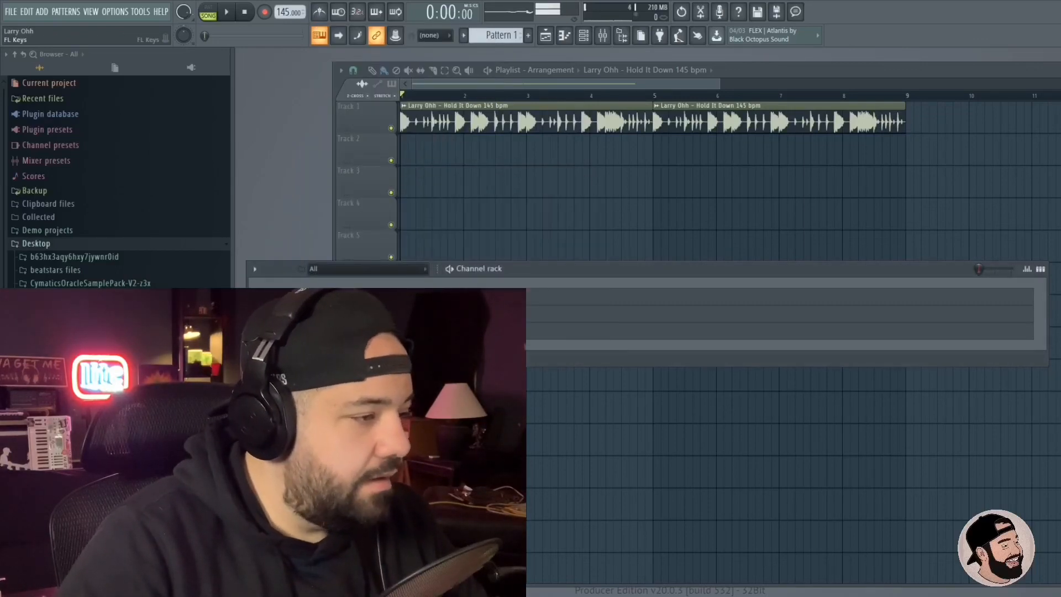
{"action": "right_click", "coordinate": [381, 325]}
{"action": "left_click", "coordinate": [409, 331]}
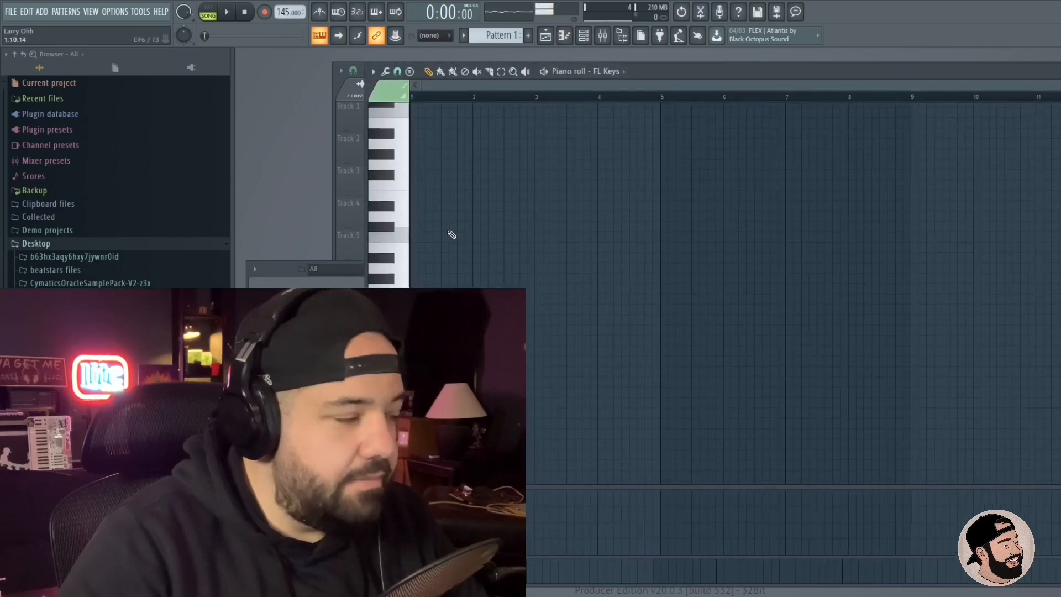
{"action": "scroll", "coordinate": [451, 235], "scroll_direction": "up", "scroll_amount": 2}
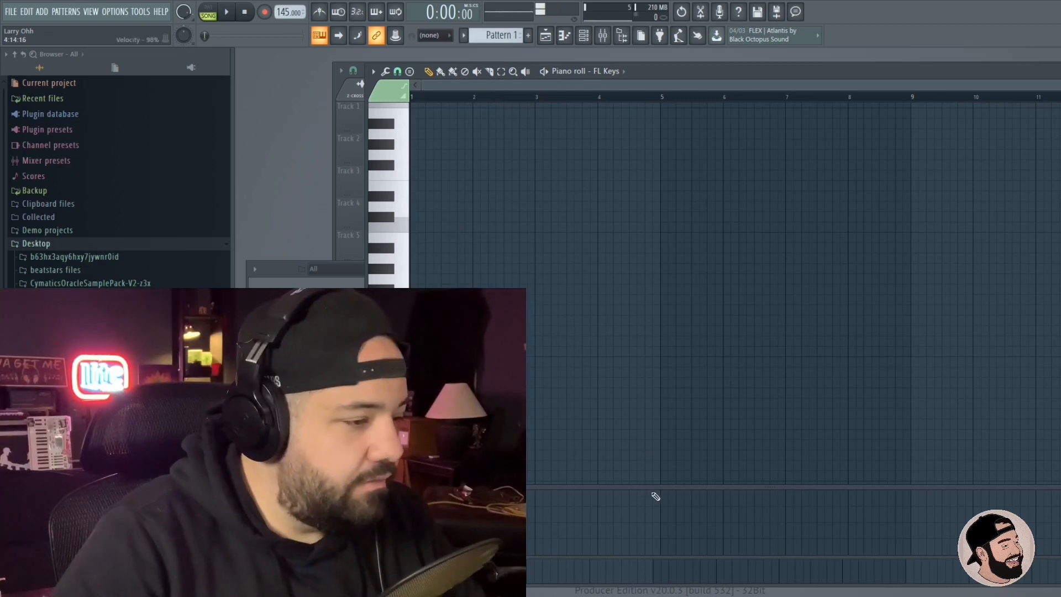
{"action": "key", "text": "F6"}
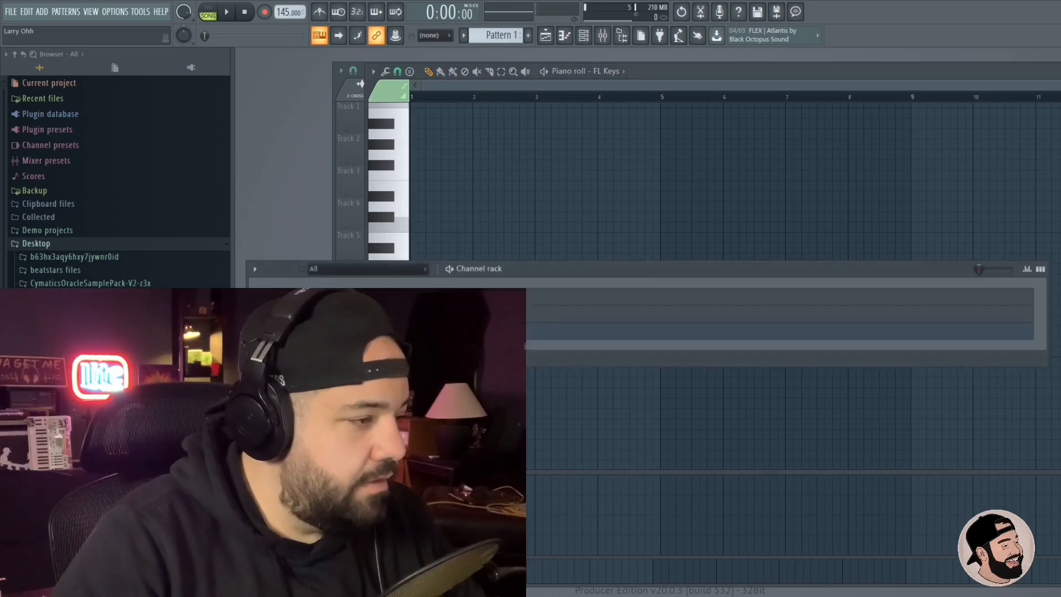
{"action": "right_click", "coordinate": [528, 214]}
{"action": "left_click_drag", "start_coordinate": [792, 60], "coordinate": [758, 75]}
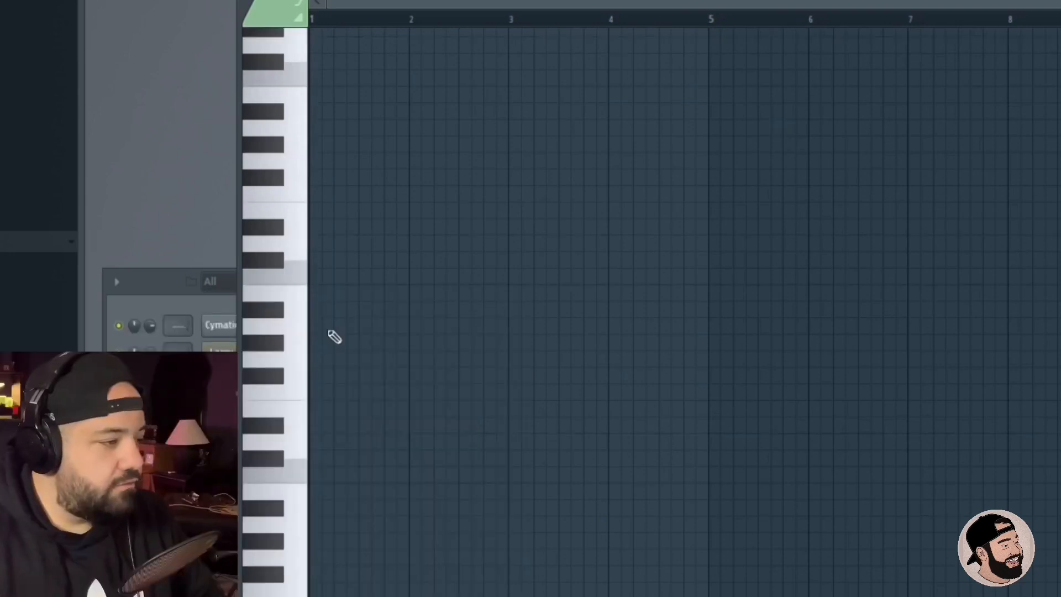
Draw a chord of E6, G#6 and B6 in bar 1, each note one bar long.
{"action": "scroll", "coordinate": [327, 328], "scroll_direction": "up", "scroll_amount": 1}
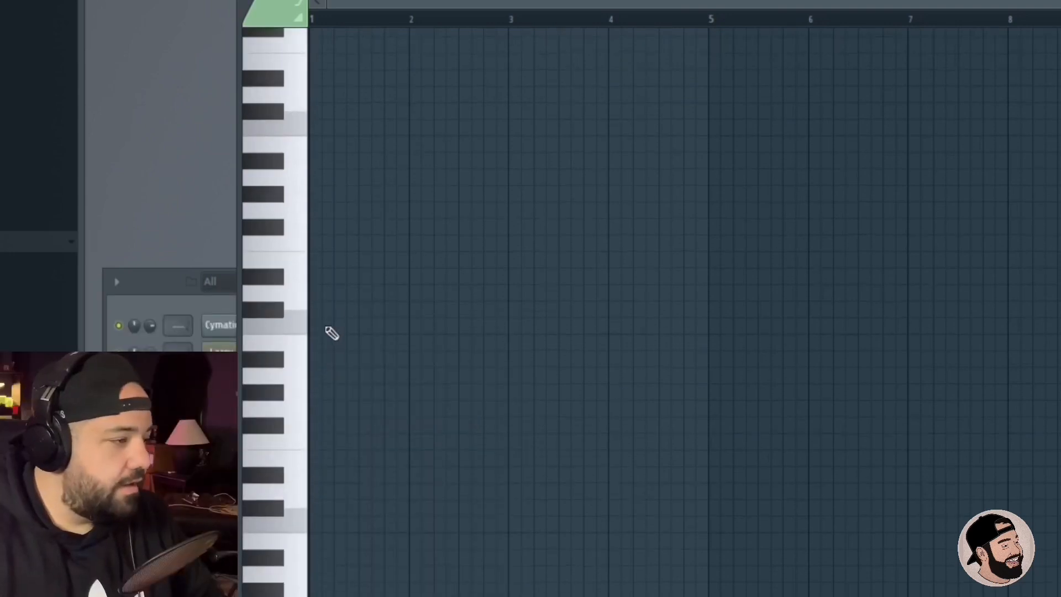
{"action": "left_click", "coordinate": [321, 264]}
{"action": "scroll", "coordinate": [320, 263], "scroll_direction": "up", "scroll_amount": 3}
{"action": "left_click_drag", "start_coordinate": [377, 265], "coordinate": [594, 264]}
{"action": "scroll", "coordinate": [508, 283], "scroll_direction": "down", "scroll_amount": 3}
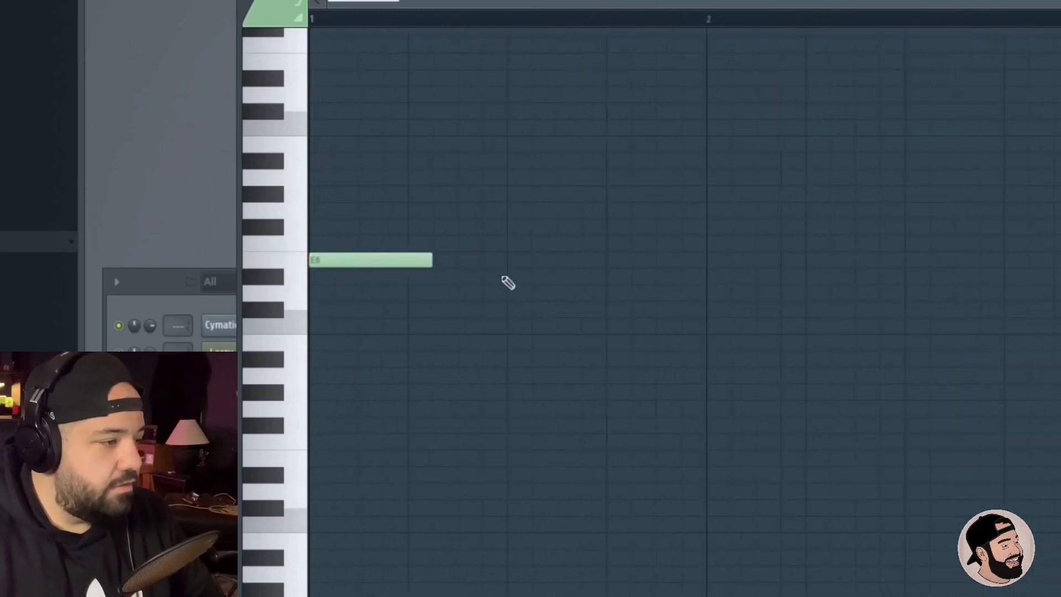
{"action": "scroll", "coordinate": [690, 265], "scroll_direction": "down", "scroll_amount": 4}
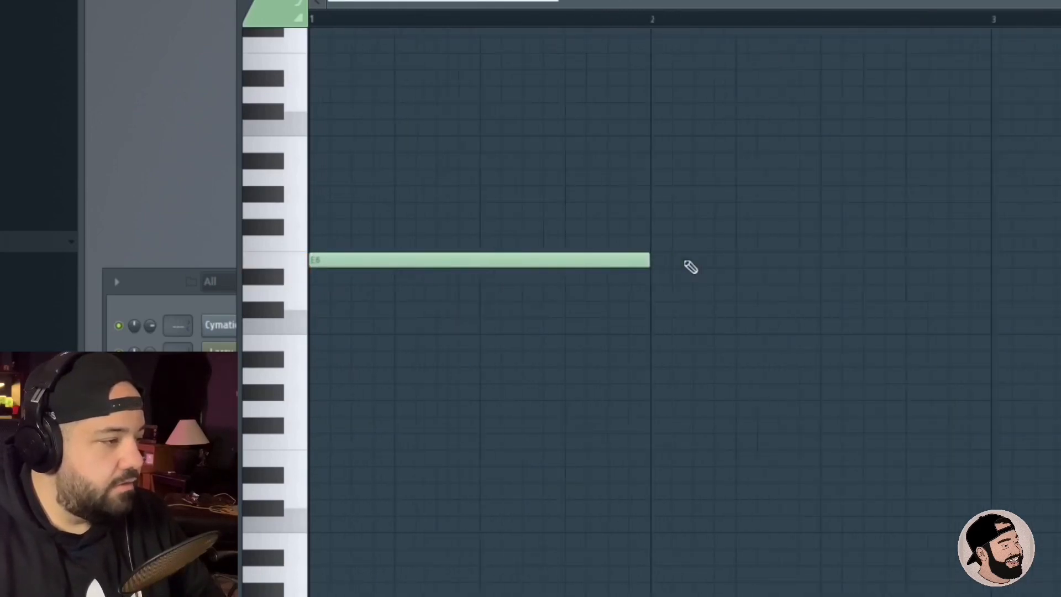
{"action": "scroll", "coordinate": [282, 365], "scroll_direction": "up", "scroll_amount": 3}
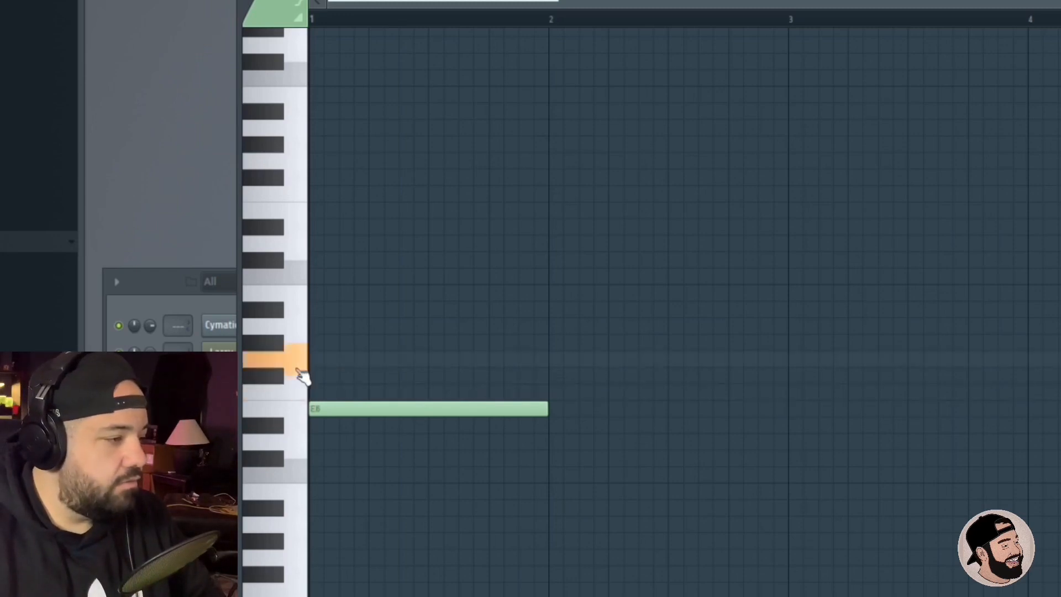
{"action": "left_click", "coordinate": [339, 343]}
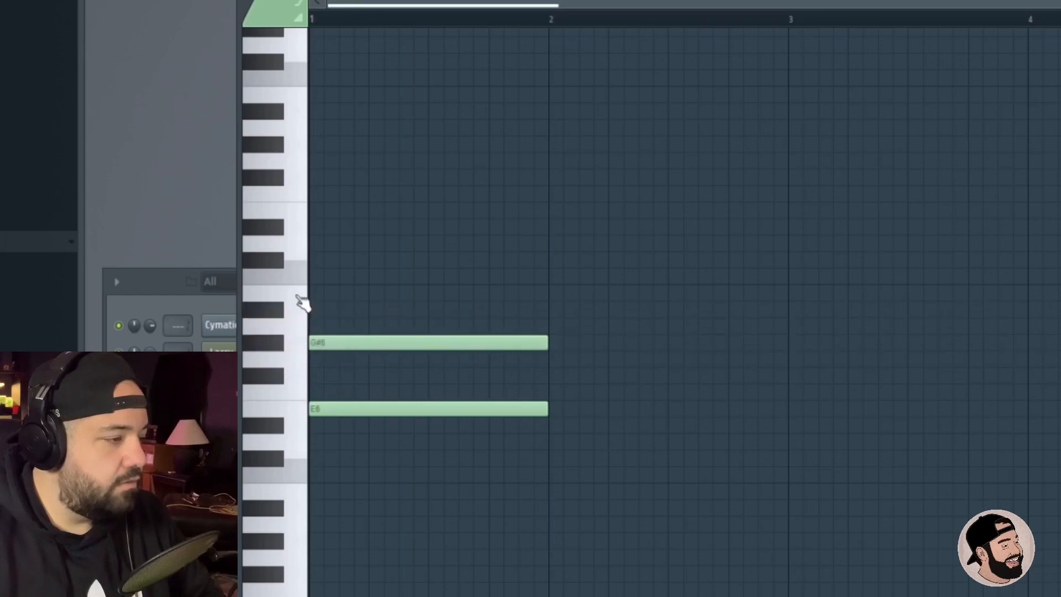
{"action": "left_click", "coordinate": [323, 294]}
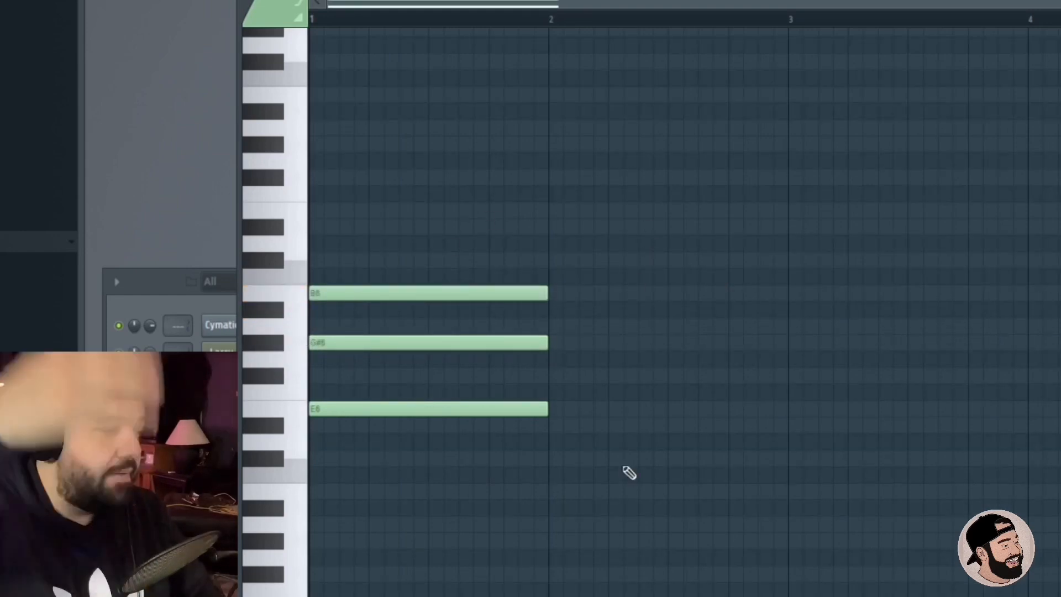
Play back the bar 1 chord and place a one-bar F#6 note at the start of bar 2.
{"action": "key", "text": "space"}
{"action": "key", "text": "space"}
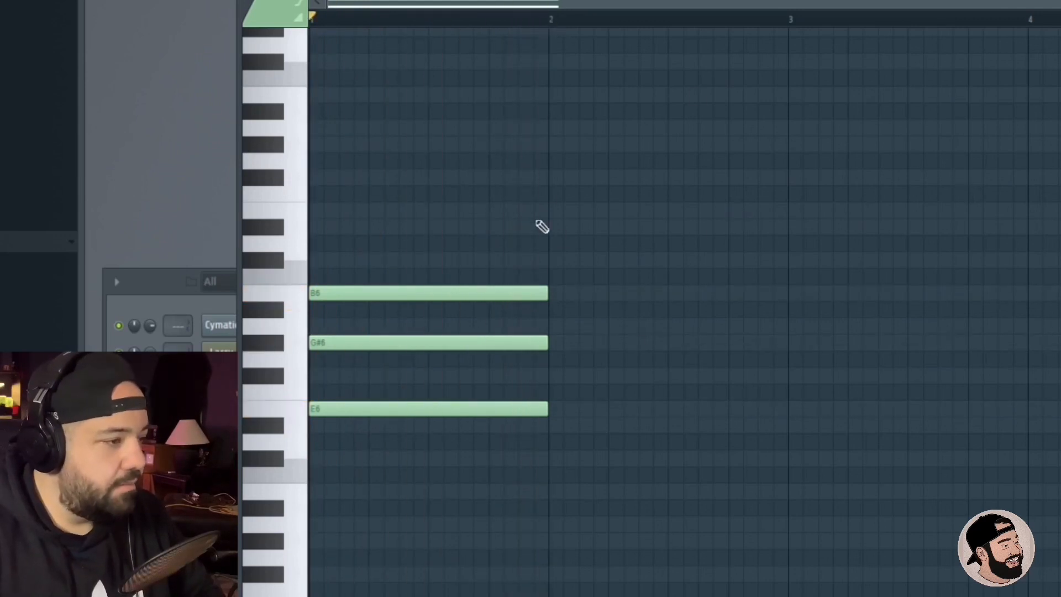
{"action": "key", "text": "space"}
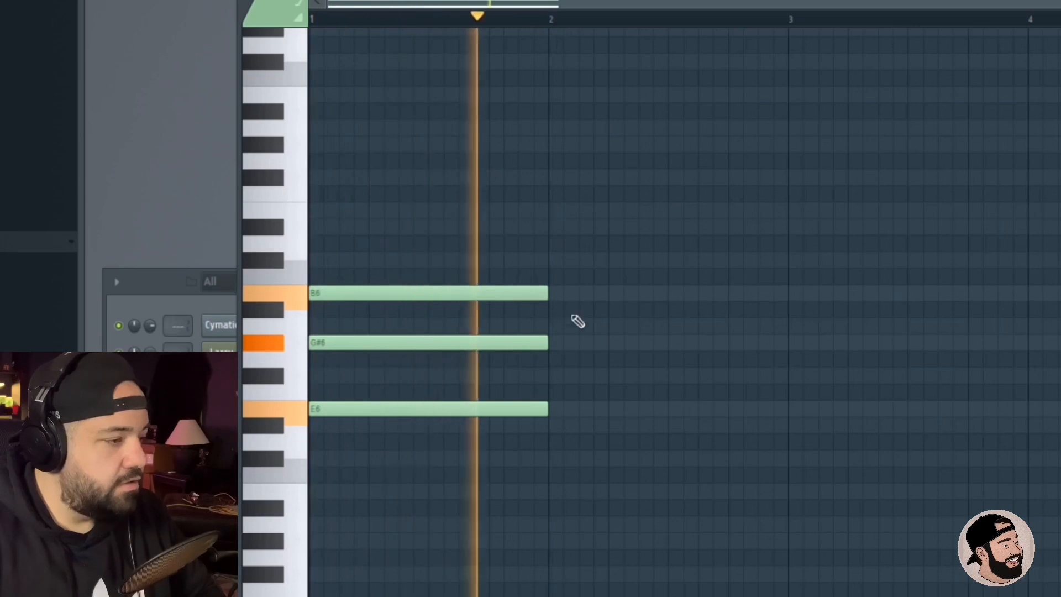
{"action": "key", "text": "space"}
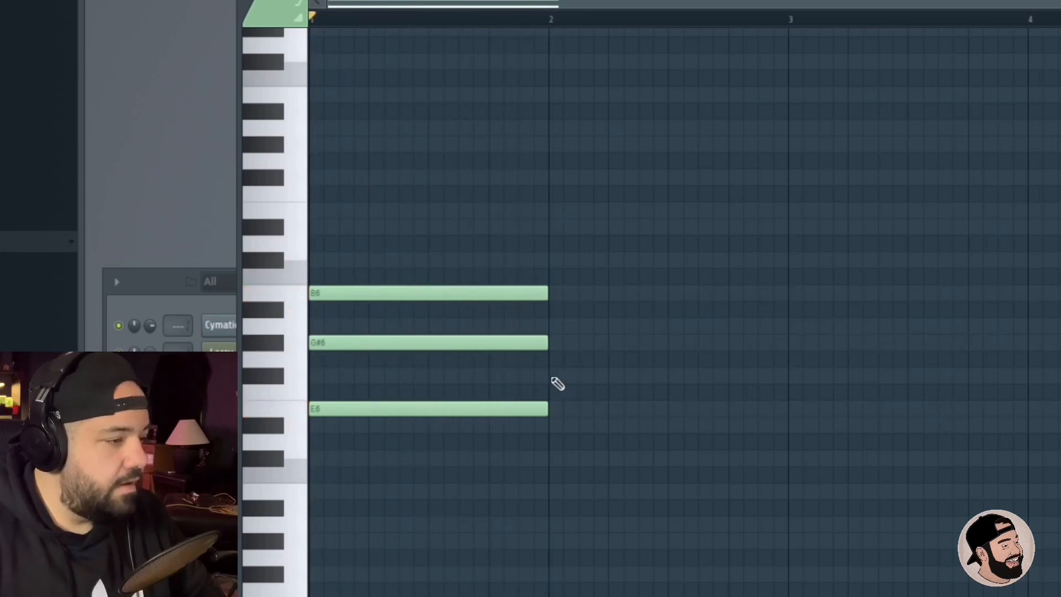
{"action": "left_click", "coordinate": [602, 375]}
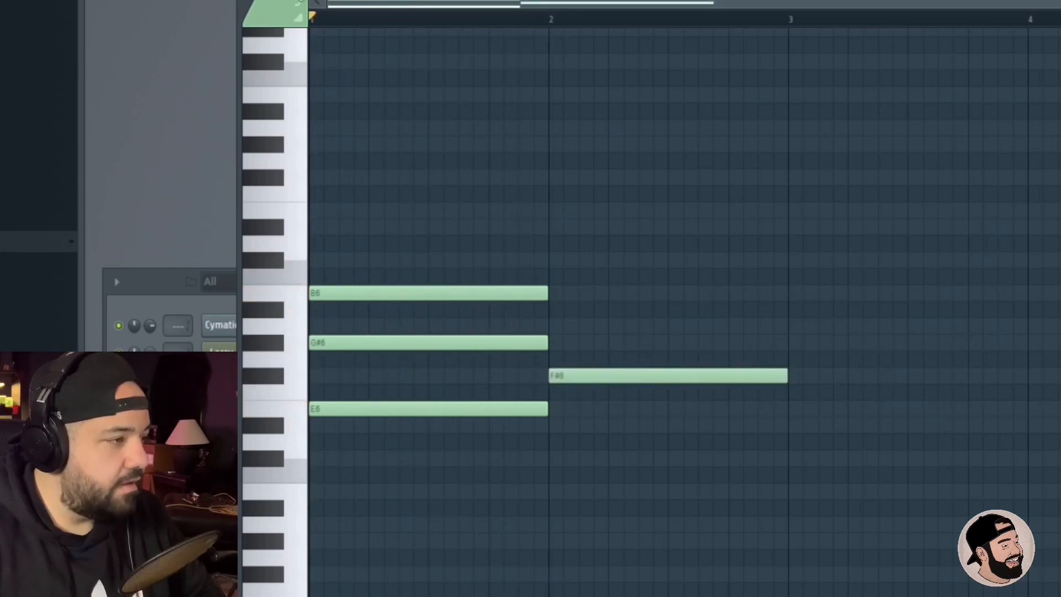
{"action": "left_click", "coordinate": [287, 1]}
{"action": "left_click", "coordinate": [252, 1]}
{"action": "mouse_move", "coordinate": [312, 92]}
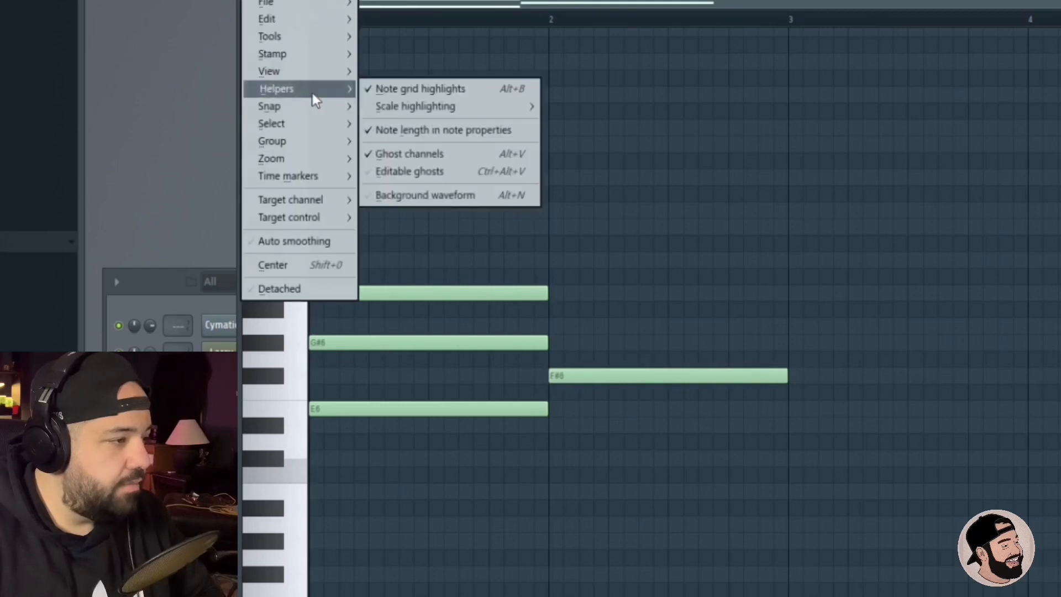
{"action": "mouse_move", "coordinate": [418, 109]}
{"action": "left_click", "coordinate": [753, 247]}
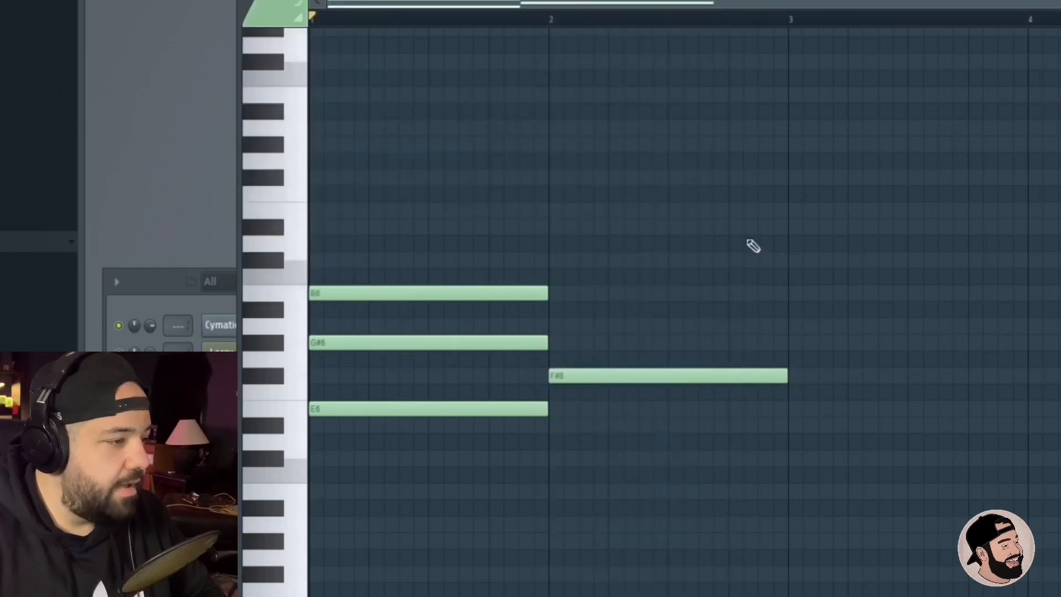
Add one-bar A6 and C#7 notes above the F#6 in bar 2 and play both chords.
{"action": "left_click", "coordinate": [544, 344]}
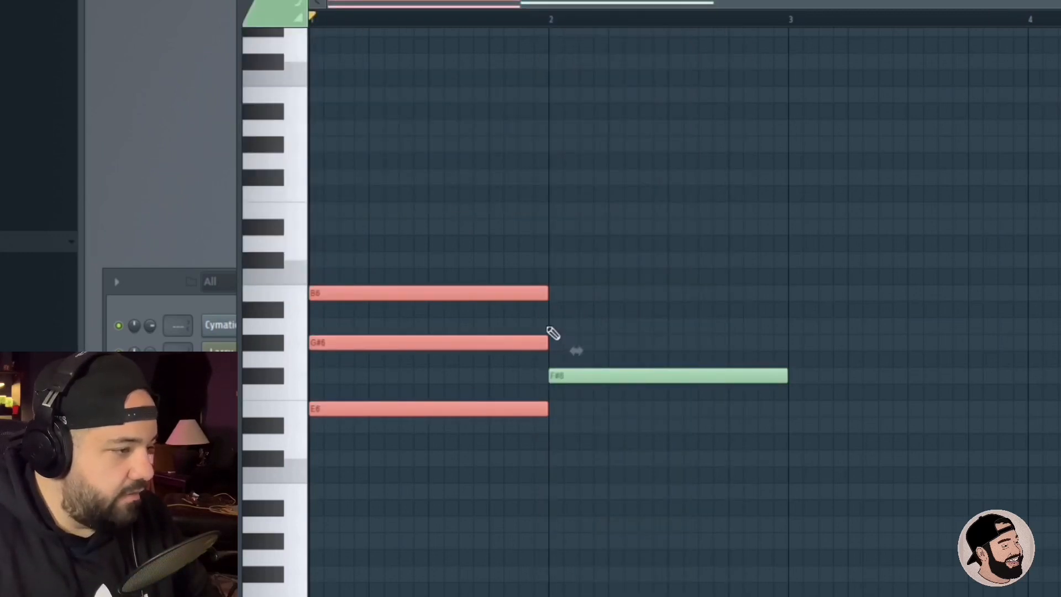
{"action": "left_click", "coordinate": [553, 327]}
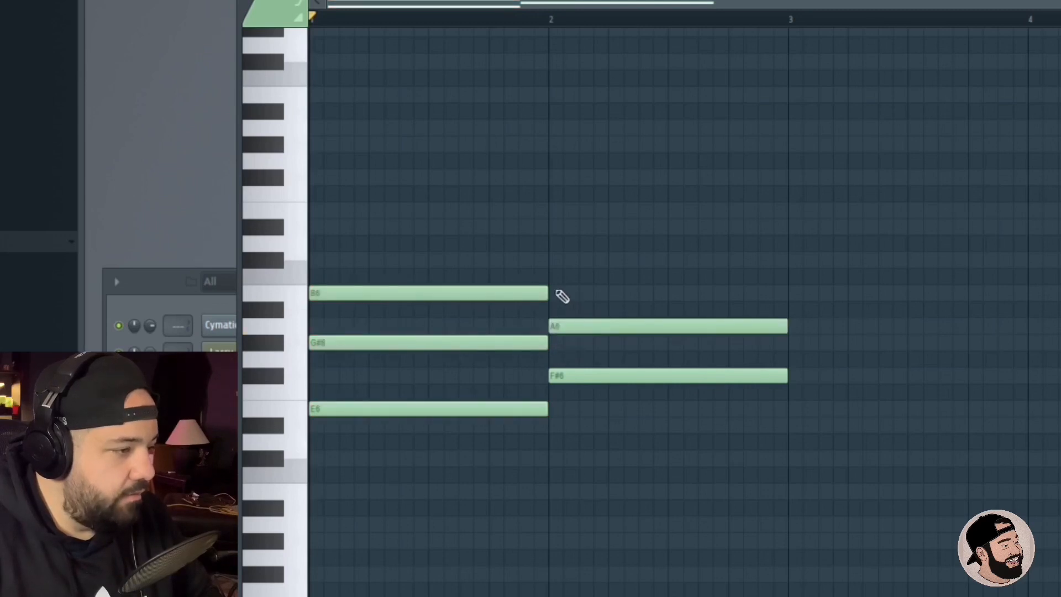
{"action": "left_click", "coordinate": [550, 259]}
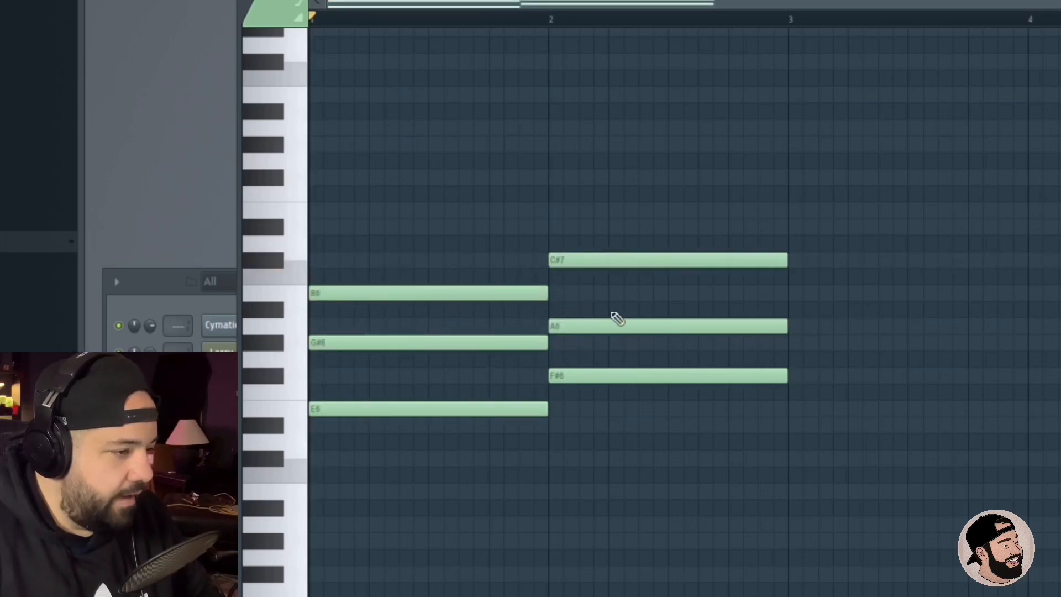
{"action": "scroll", "coordinate": [911, 336], "scroll_direction": "down", "scroll_amount": 2}
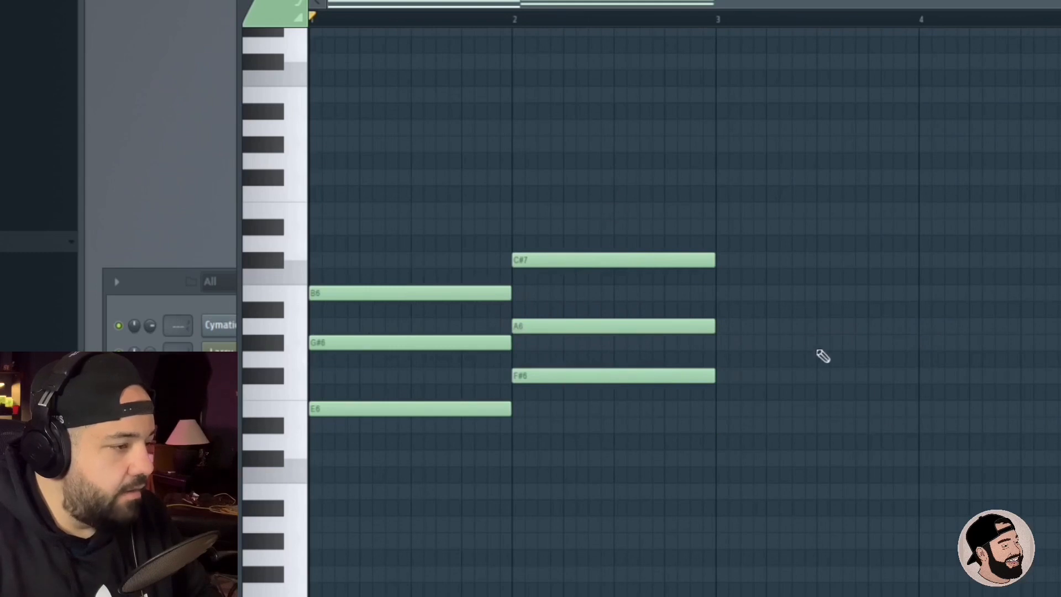
{"action": "scroll", "coordinate": [824, 356], "scroll_direction": "down", "scroll_amount": 1}
{"action": "key", "text": "space"}
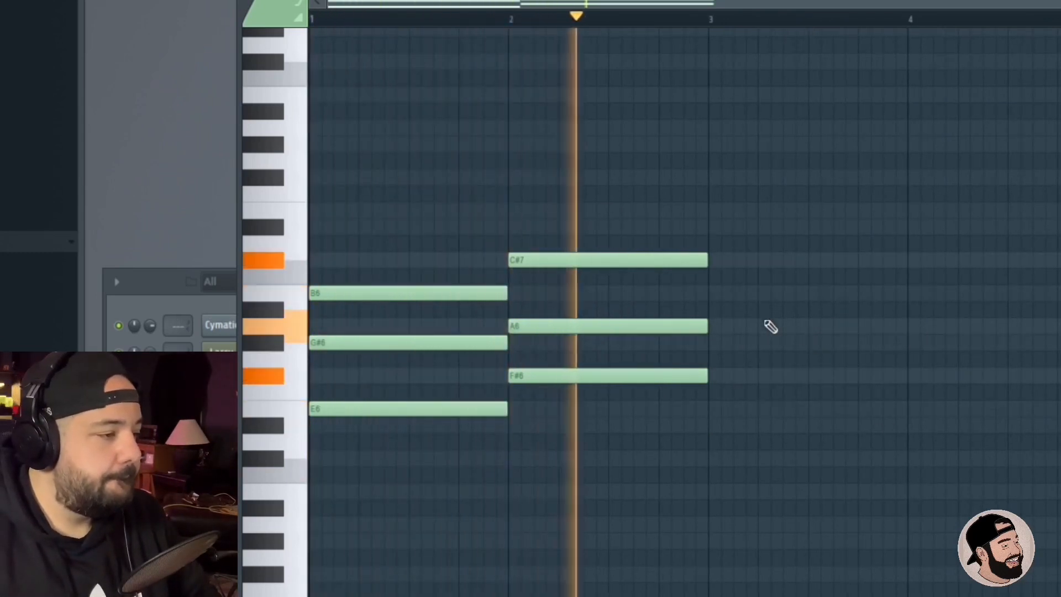
{"action": "key", "text": "space"}
Raise the middle note of the bar 2 chord to A#6, aligned with the bar start, and play back the progression.
{"action": "left_click_drag", "start_coordinate": [539, 321], "coordinate": [551, 303]}
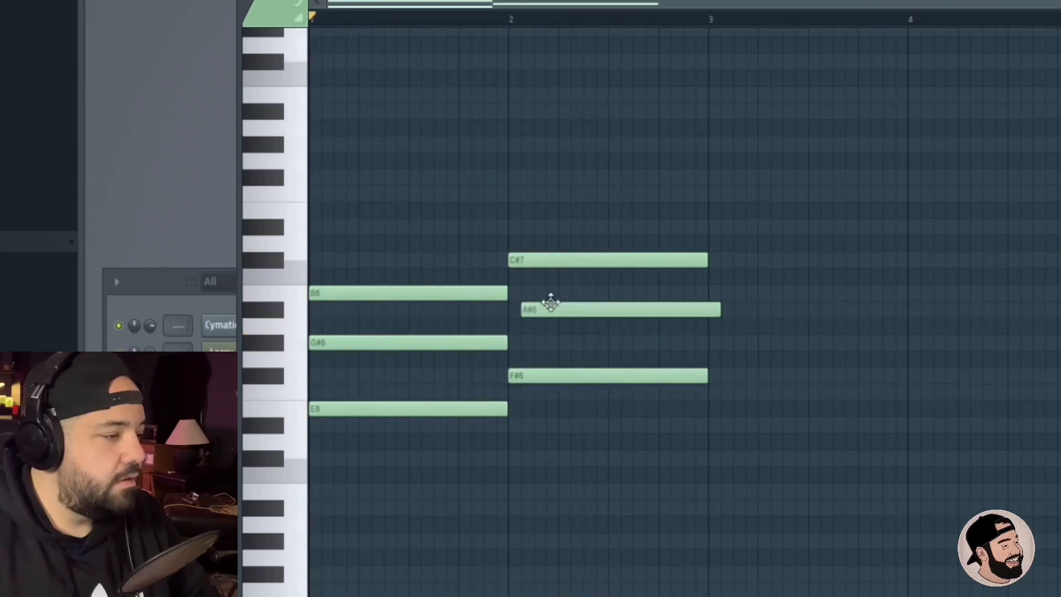
{"action": "mouse_move", "coordinate": [534, 258]}
{"action": "left_mouse_down"}
{"action": "mouse_move", "coordinate": [533, 232]}
{"action": "mouse_move", "coordinate": [553, 262]}
{"action": "left_mouse_up"}
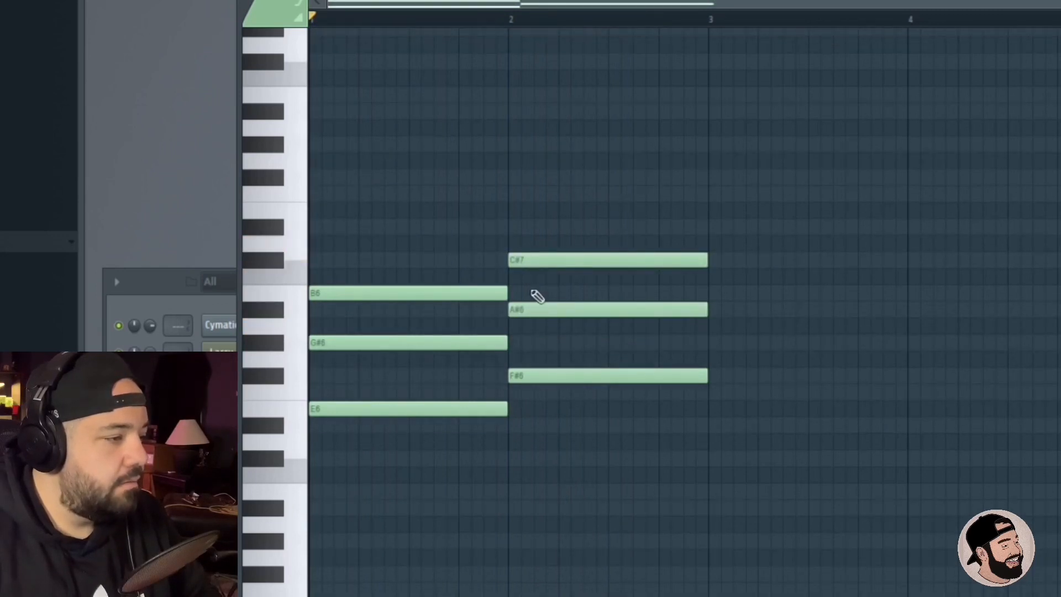
{"action": "key", "text": "space"}
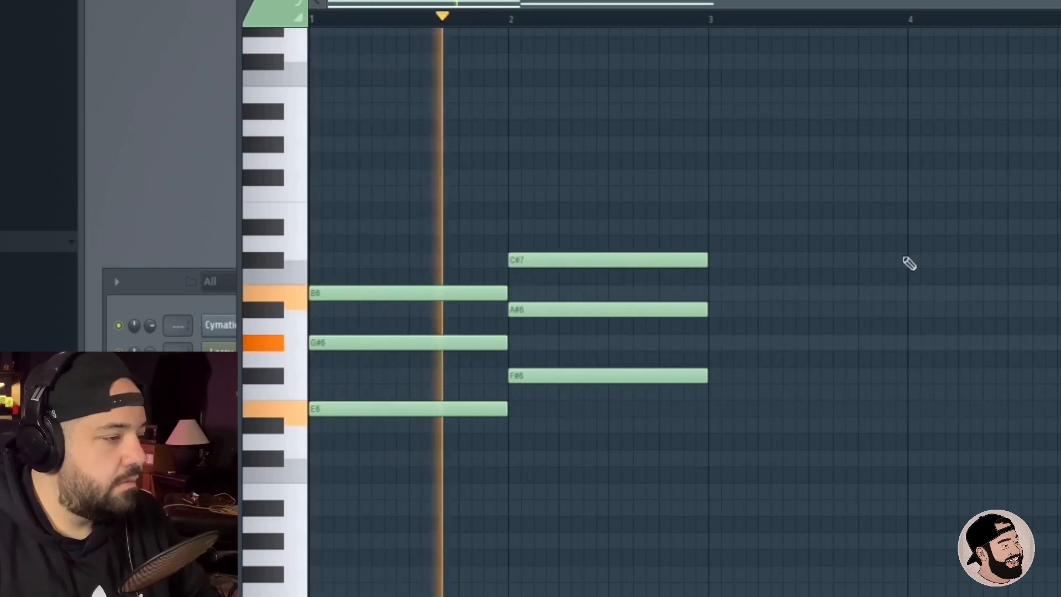
{"action": "key", "text": "space"}
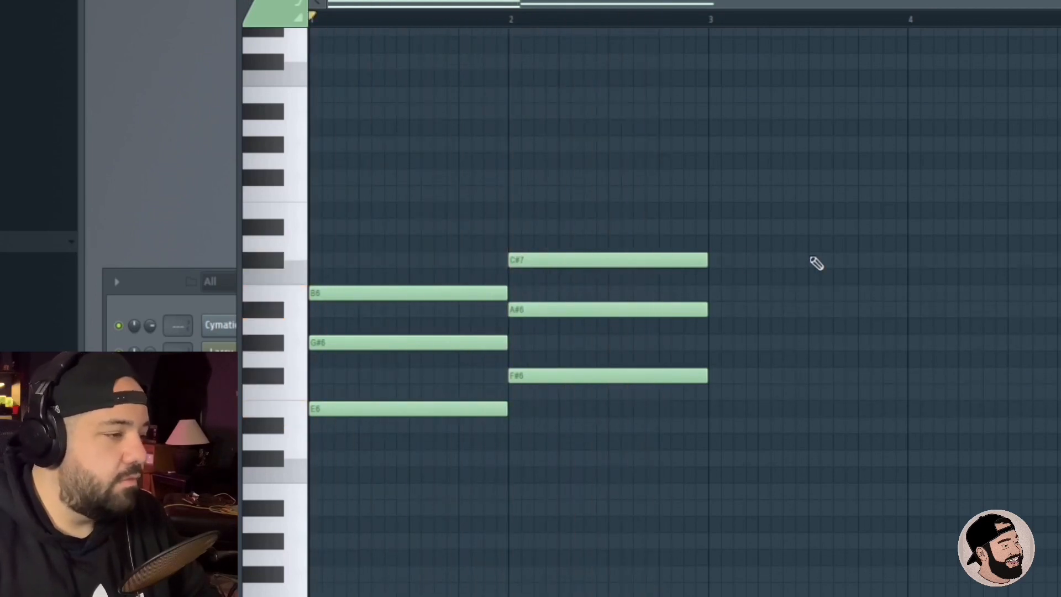
{"action": "key", "text": "space"}
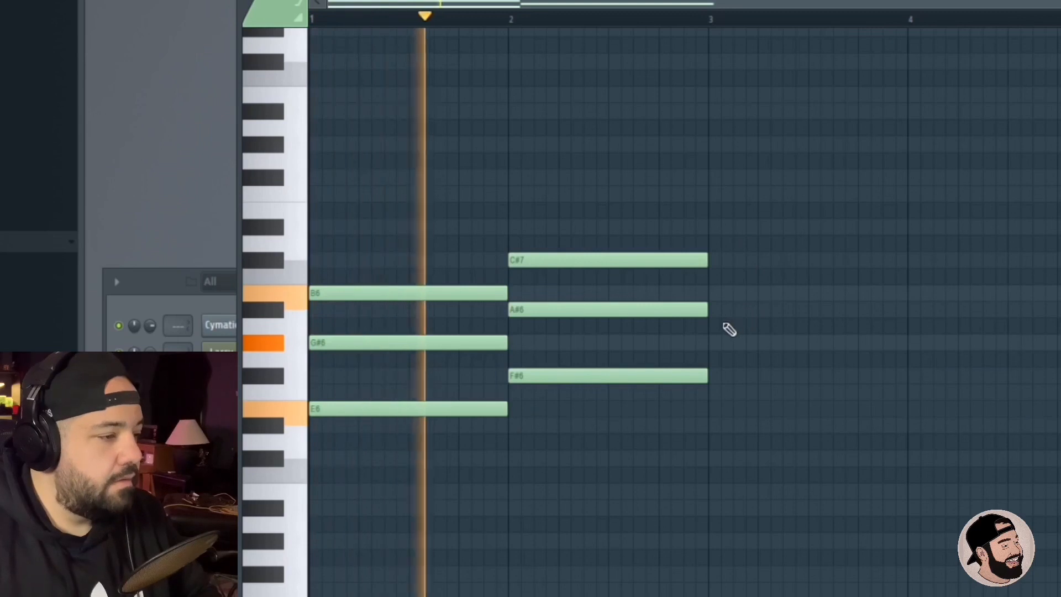
{"action": "key", "text": "space"}
Add one-bar bass notes an octave below the chord roots, E5 in bar 1 and F#5 in bar 2, and play them back.
{"action": "scroll", "coordinate": [397, 354], "scroll_direction": "down", "scroll_amount": 3}
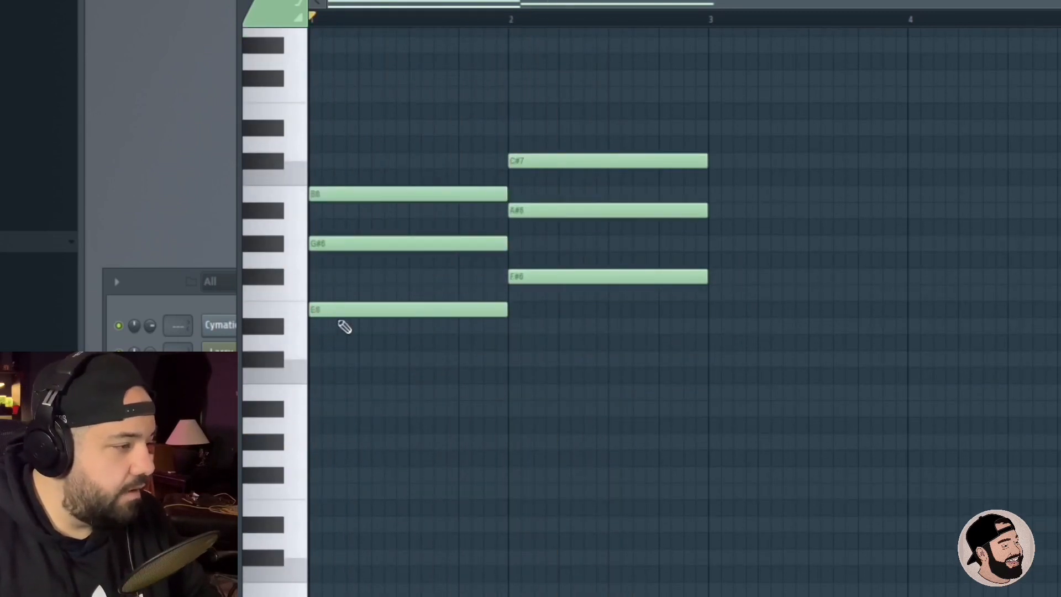
{"action": "left_click_drag", "start_coordinate": [335, 310], "coordinate": [294, 503]}
{"action": "key", "text": "space"}
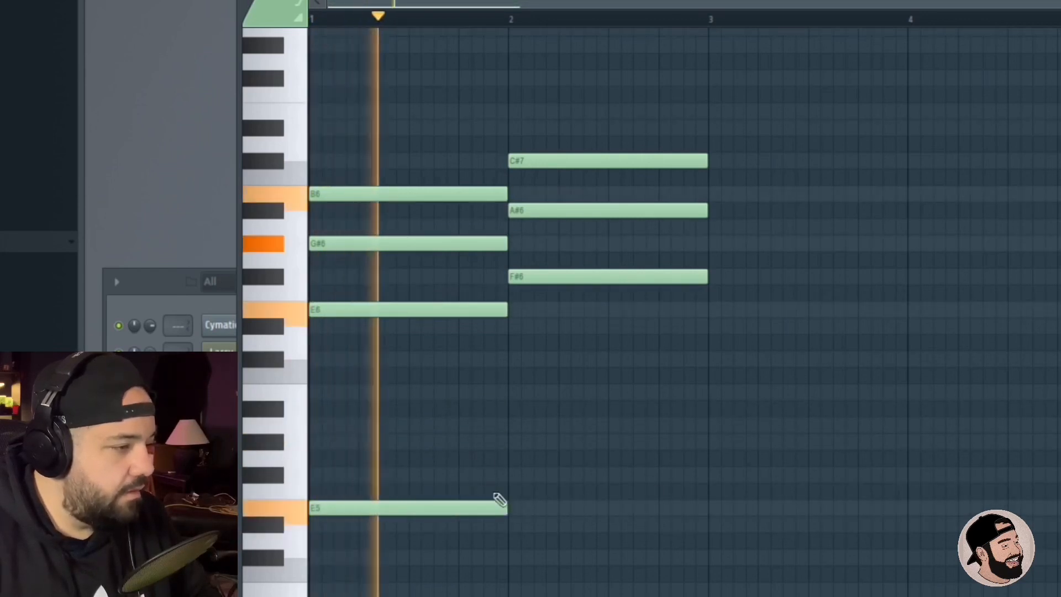
{"action": "left_click", "coordinate": [509, 477]}
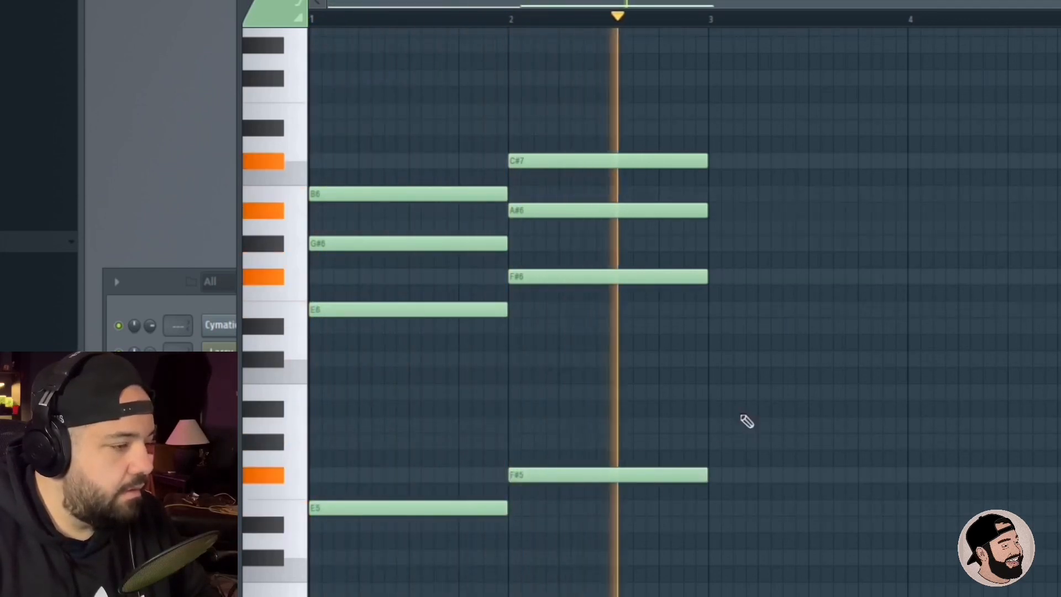
{"action": "scroll", "coordinate": [749, 472], "scroll_direction": "up", "scroll_amount": 2}
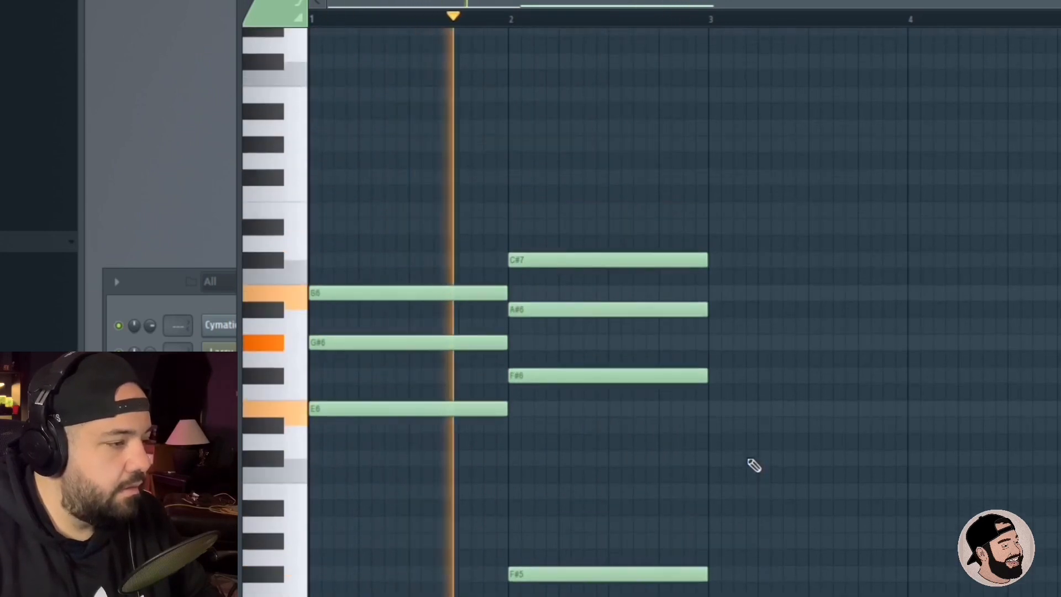
{"action": "scroll", "coordinate": [749, 472], "scroll_direction": "down", "scroll_amount": 2}
{"action": "key", "text": "space"}
{"action": "key", "text": "space"}
Add two short eighth-note passing notes, B5 then C#6, on the last beat of bar 1.
{"action": "left_click", "coordinate": [467, 427]}
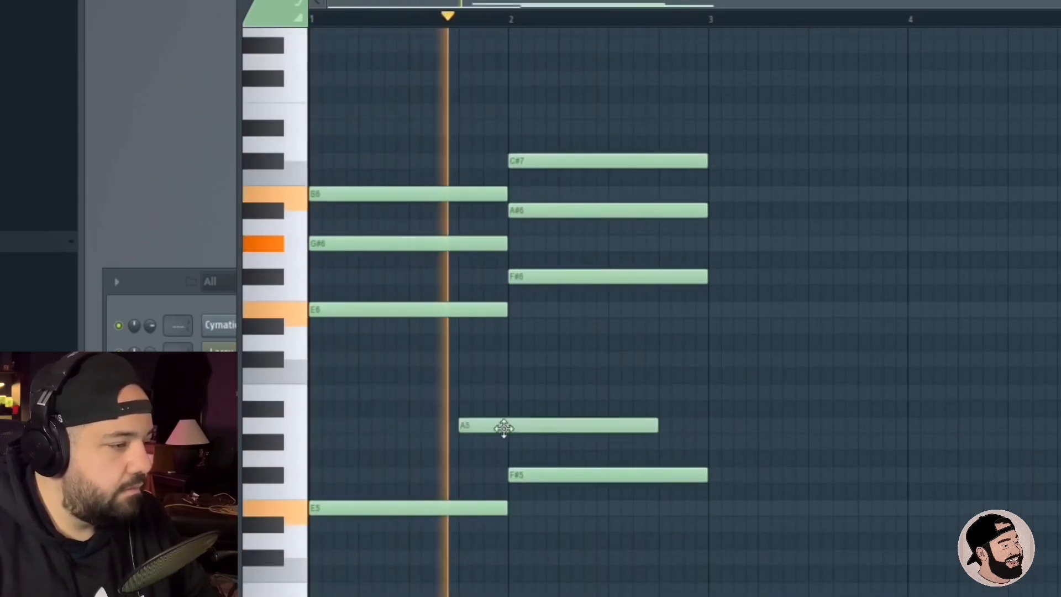
{"action": "left_click_drag", "start_coordinate": [595, 426], "coordinate": [483, 388]}
{"action": "left_click", "coordinate": [493, 359]}
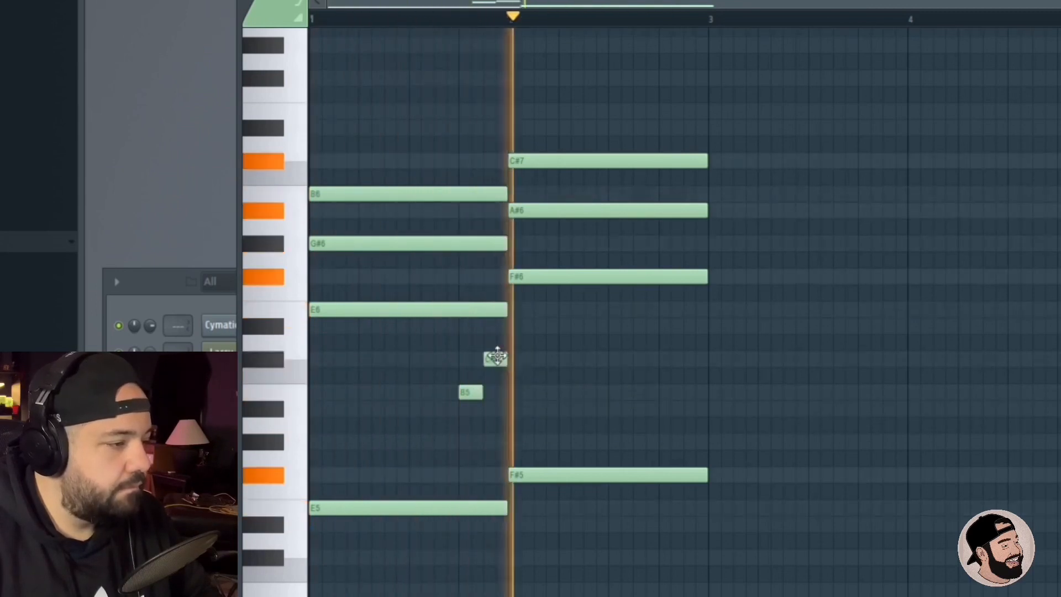
{"action": "scroll", "coordinate": [635, 367], "scroll_direction": "up", "scroll_amount": 3}
{"action": "scroll", "coordinate": [640, 371], "scroll_direction": "down", "scroll_amount": 2}
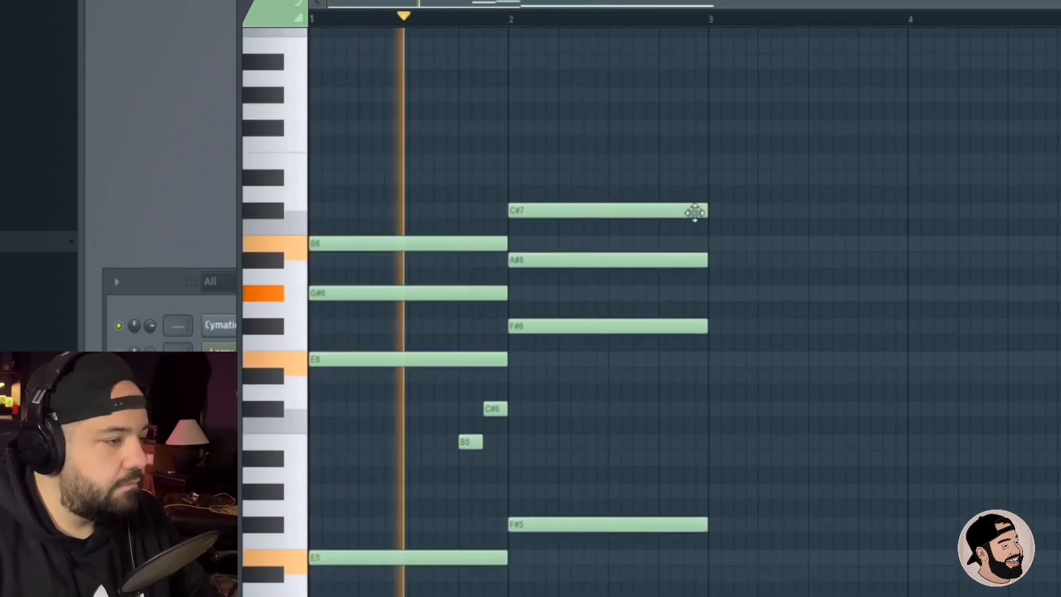
Add two eighth-note passing notes, F#7 then D#7, on the last beat of bar 2 and play back the progression.
{"action": "scroll", "coordinate": [735, 216], "scroll_direction": "up", "scroll_amount": 1}
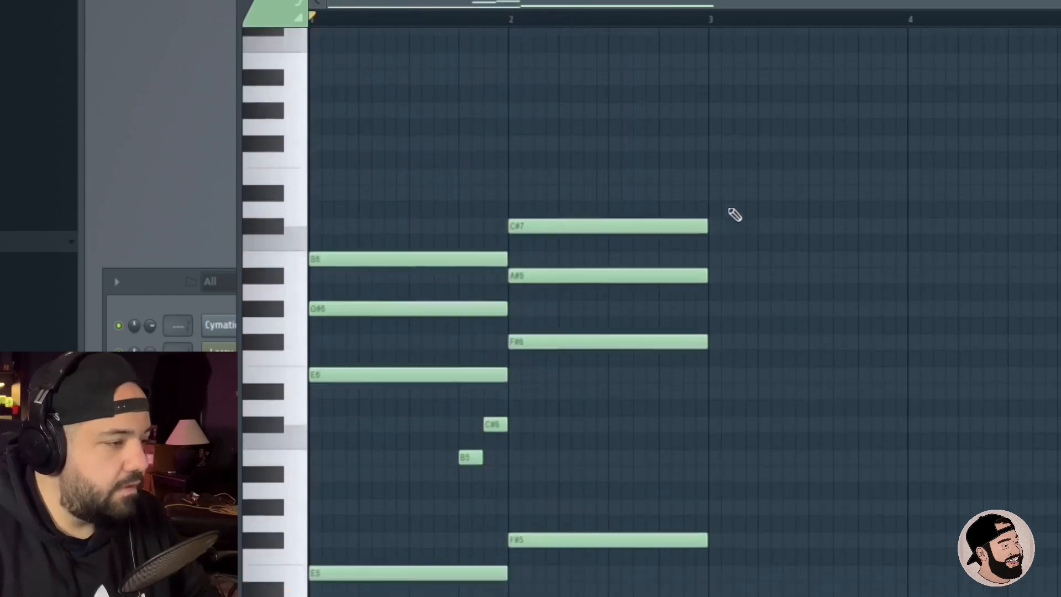
{"action": "scroll", "coordinate": [746, 222], "scroll_direction": "down", "scroll_amount": 1}
{"action": "key", "text": "space"}
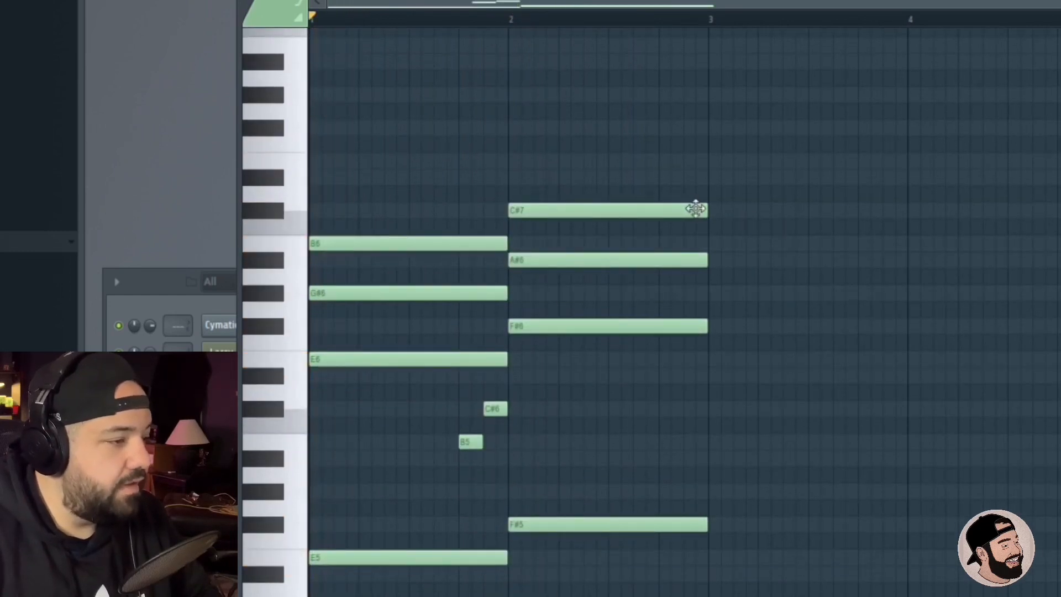
{"action": "key", "text": "space"}
{"action": "left_click", "coordinate": [661, 127]}
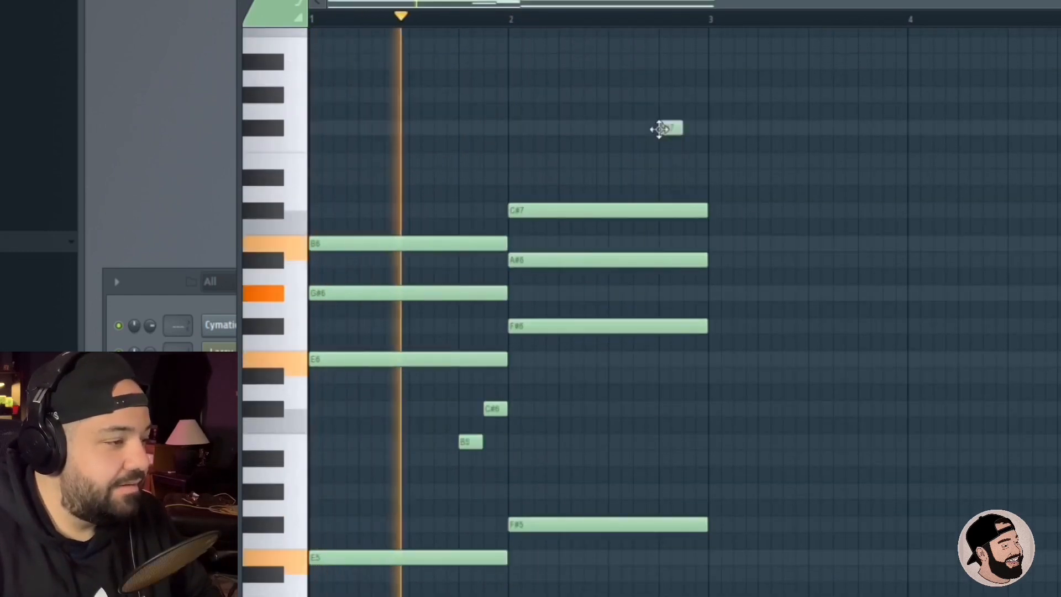
{"action": "left_click", "coordinate": [687, 177]}
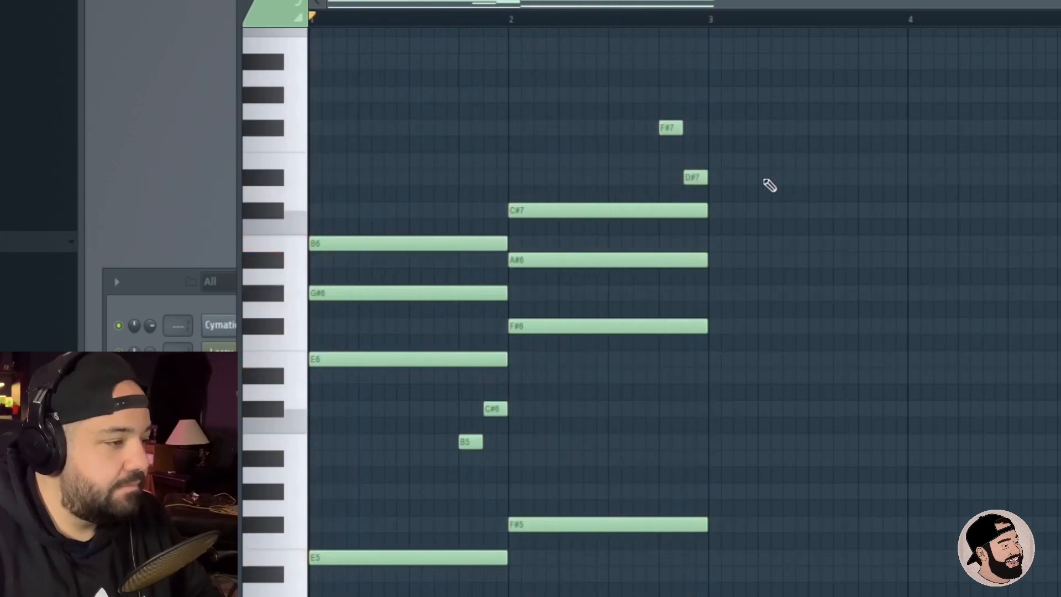
{"action": "scroll", "coordinate": [713, 242], "scroll_direction": "down", "scroll_amount": 3}
{"action": "scroll", "coordinate": [717, 244], "scroll_direction": "up", "scroll_amount": 2}
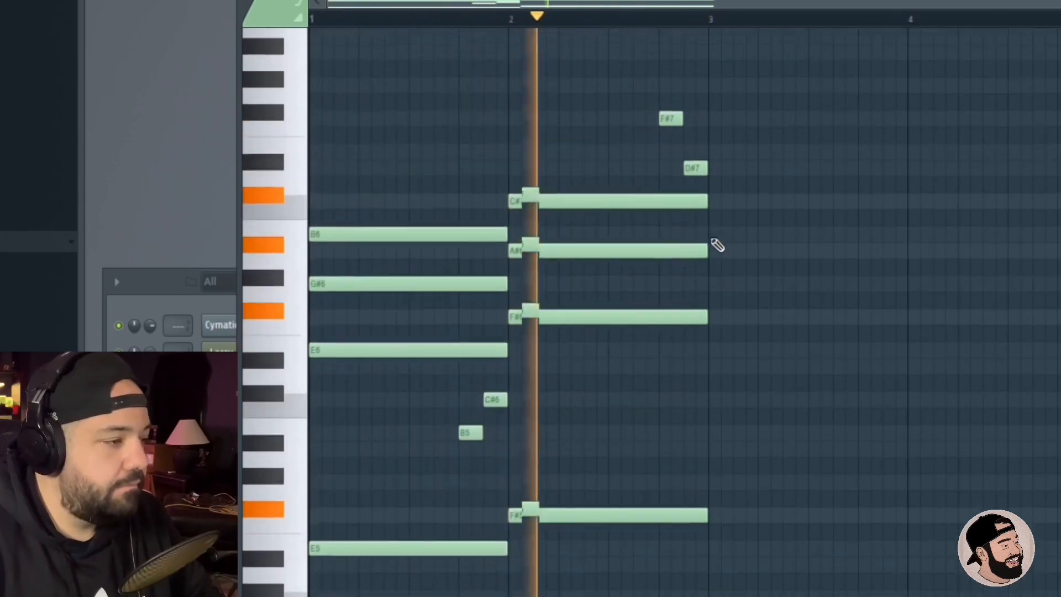
{"action": "scroll", "coordinate": [717, 243], "scroll_direction": "down", "scroll_amount": 2}
{"action": "key", "text": "space"}
Duplicate the chords and passing notes of bars 1 and 2 into bars 3 and 4, without the bass notes.
{"action": "left_click_drag", "start_coordinate": [779, 399], "coordinate": [309, 55]}
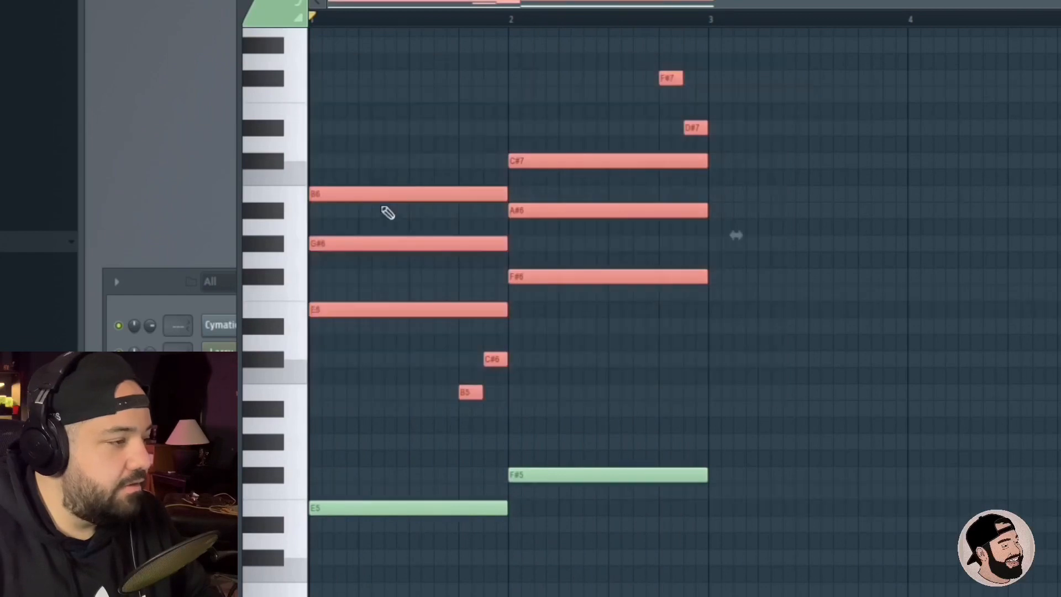
{"action": "left_click_drag", "start_coordinate": [349, 200], "coordinate": [748, 201]}
{"action": "left_click", "coordinate": [581, 470]}
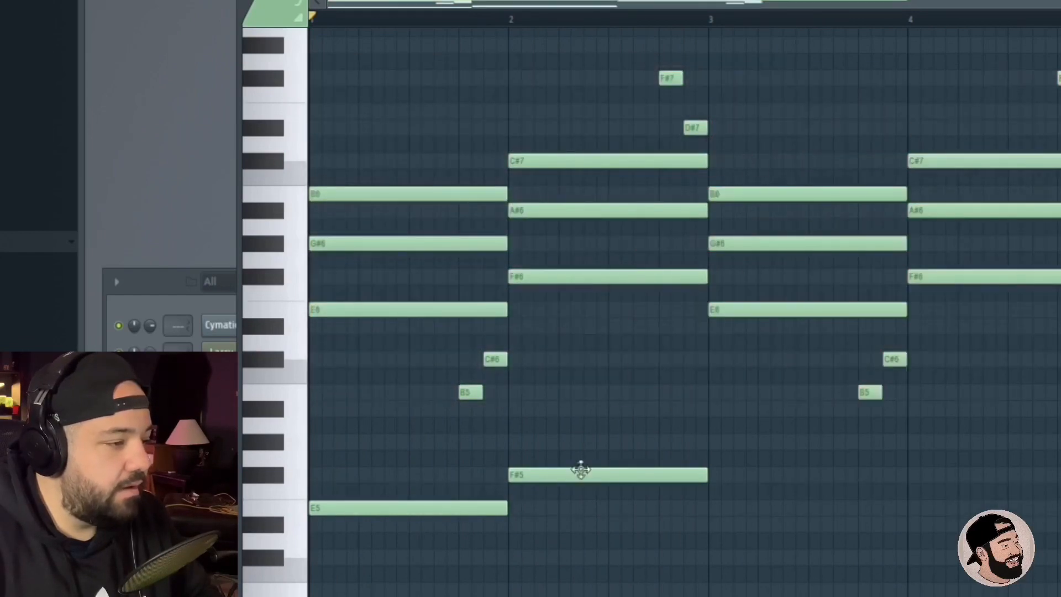
{"action": "scroll", "coordinate": [829, 501], "scroll_direction": "down", "scroll_amount": 1}
{"action": "scroll", "coordinate": [919, 439], "scroll_direction": "up", "scroll_amount": 1}
{"action": "scroll", "coordinate": [923, 440], "scroll_direction": "down", "scroll_amount": 1}
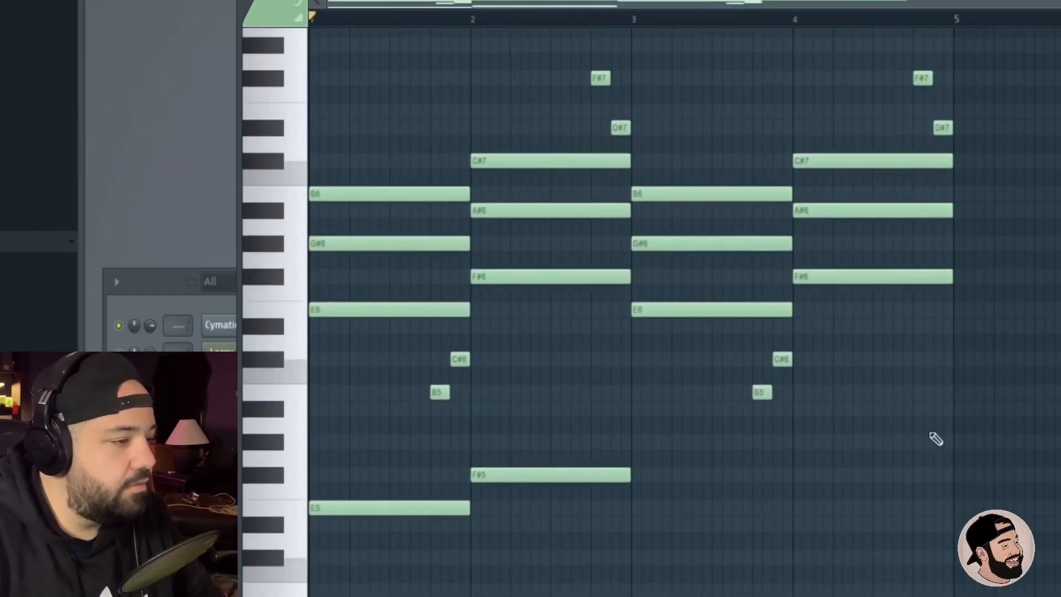
{"action": "key", "text": "space"}
{"action": "key", "text": "space"}
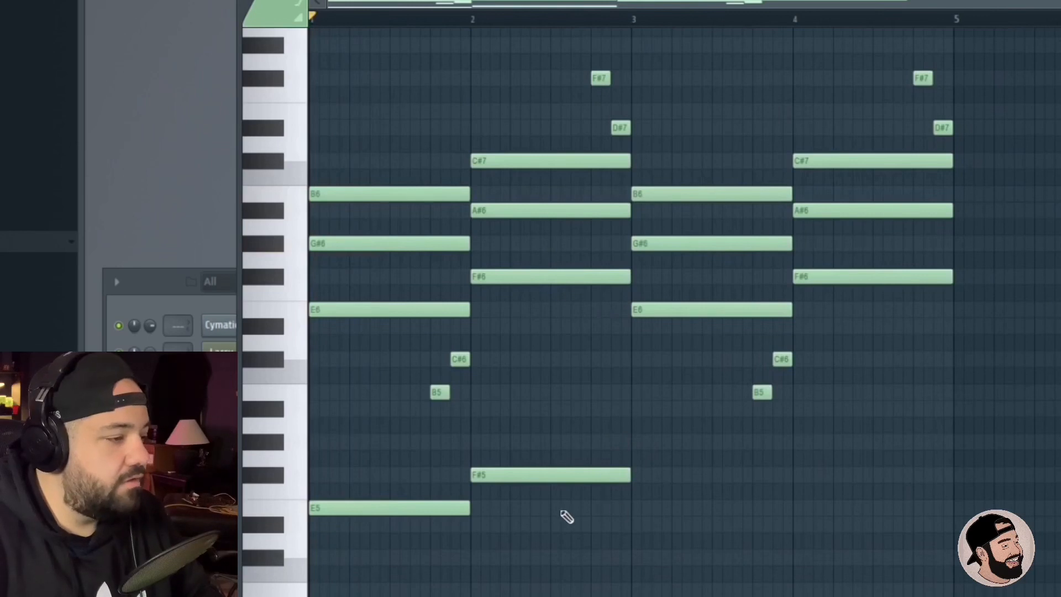
Try copying the E5 and F#5 bass notes into bars 3 and 4, and delete the copies.
{"action": "left_click_drag", "start_coordinate": [561, 402], "coordinate": [393, 542]}
{"action": "left_click_drag", "start_coordinate": [355, 509], "coordinate": [722, 504]}
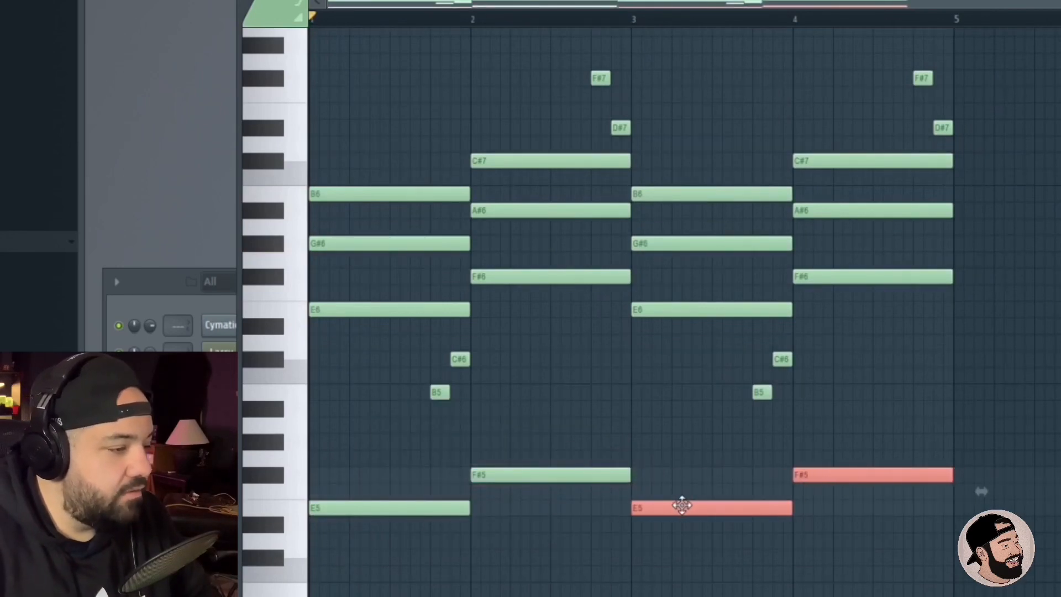
{"action": "right_click", "coordinate": [893, 474]}
{"action": "scroll", "coordinate": [835, 501], "scroll_direction": "down", "scroll_amount": 1}
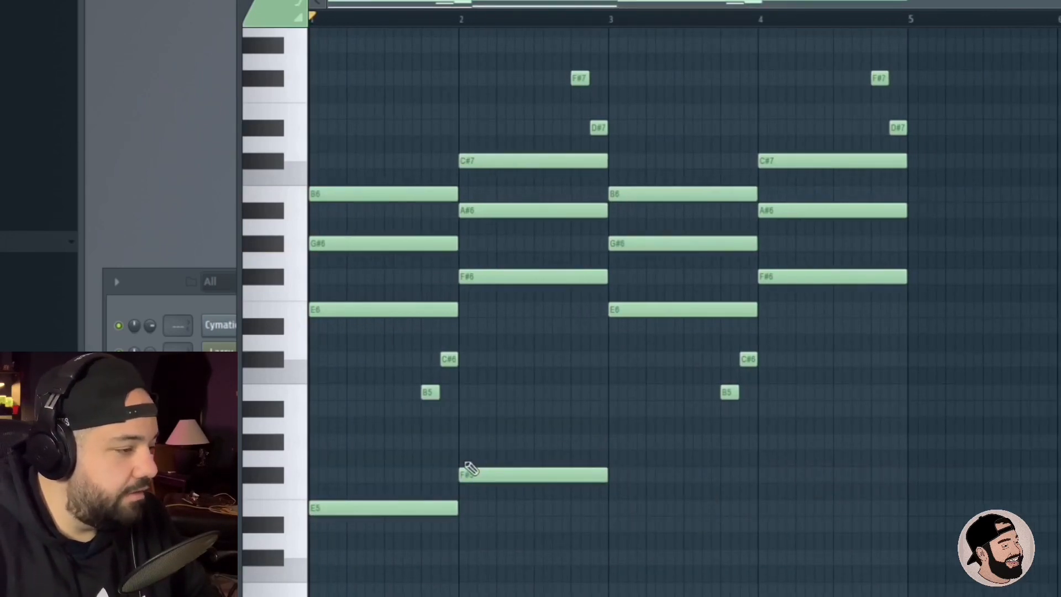
Delete the duplicated passing notes from bars 3 and 4, keeping only the chords there.
{"action": "left_click_drag", "start_coordinate": [339, 569], "coordinate": [539, 451]}
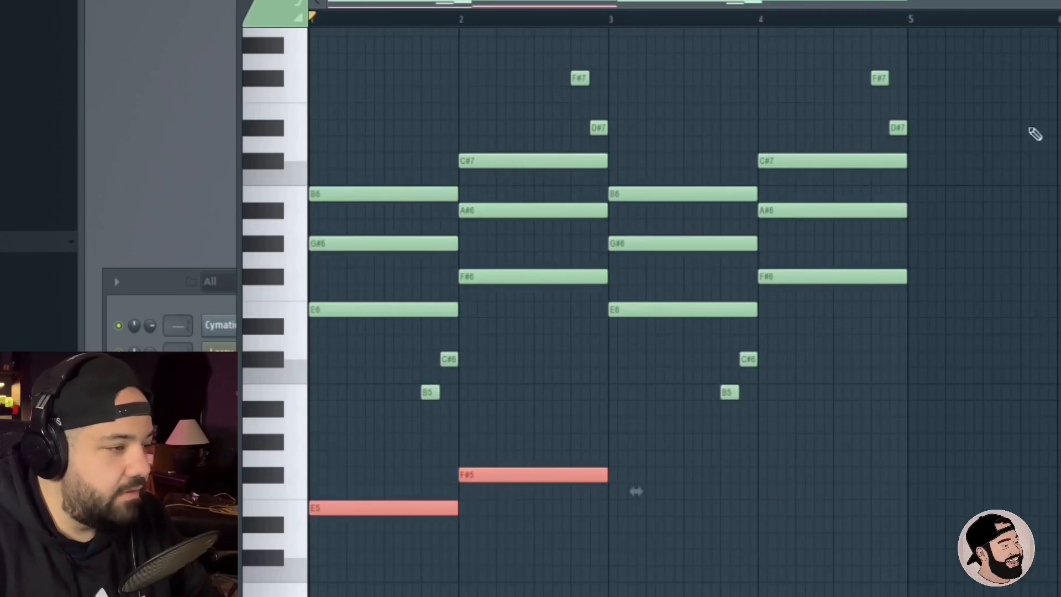
{"action": "left_click_drag", "start_coordinate": [650, 383], "coordinate": [879, 105]}
{"action": "left_click", "coordinate": [856, 199], "text": "ctrl"}
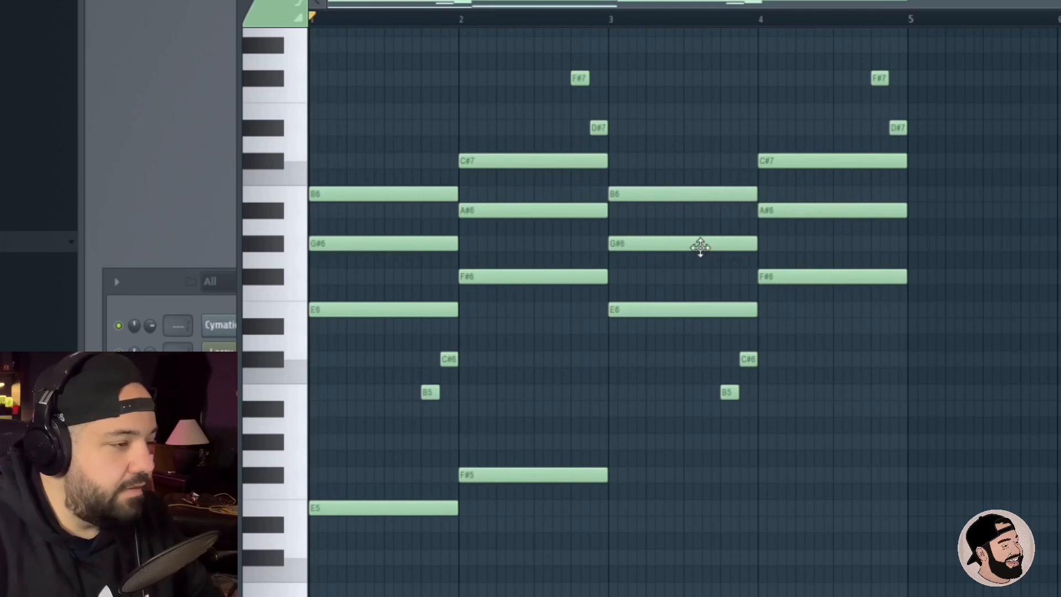
{"action": "left_click_drag", "start_coordinate": [853, 54], "coordinate": [916, 154]}
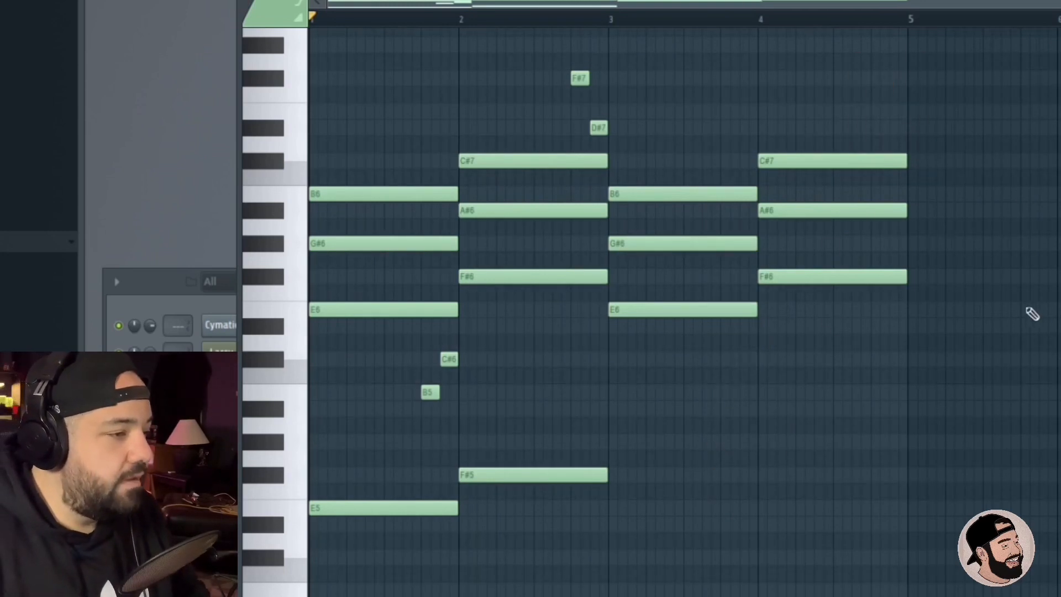
Add one-bar bass notes G#5 in bar 3 and C#5 in bar 4, plus a half-bar D#5 in the second half of bar 4.
{"action": "key", "text": "space"}
{"action": "left_click_drag", "start_coordinate": [644, 409], "coordinate": [644, 444]}
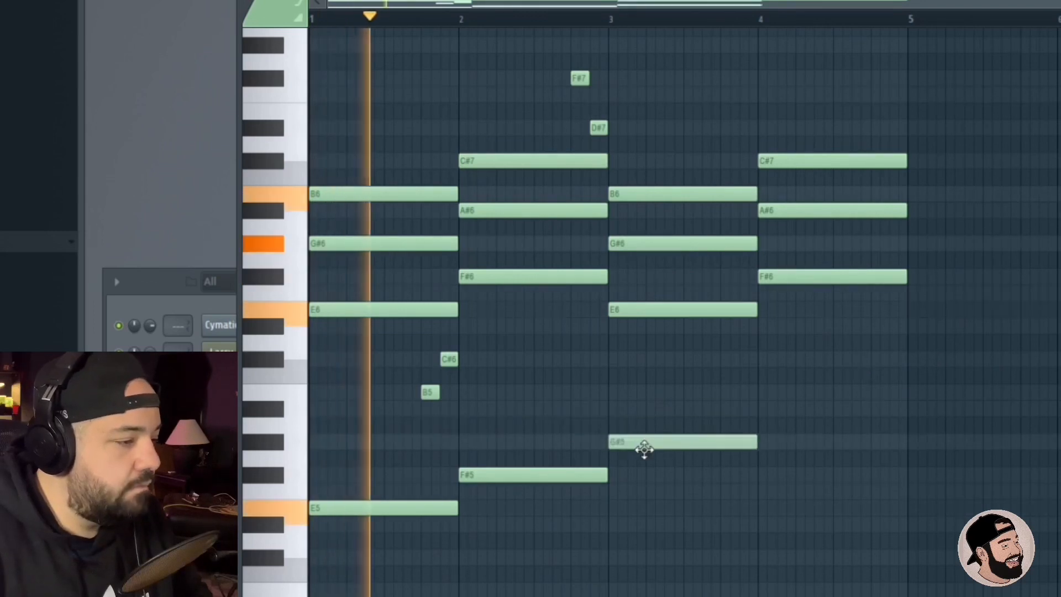
{"action": "scroll", "coordinate": [771, 479], "scroll_direction": "down", "scroll_amount": 3}
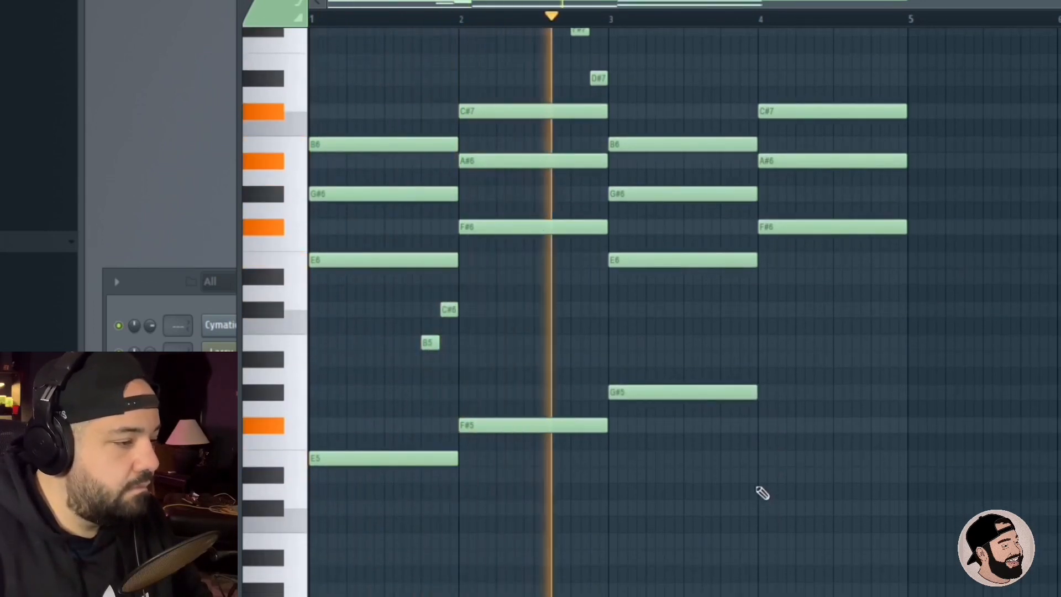
{"action": "left_click", "coordinate": [764, 509]}
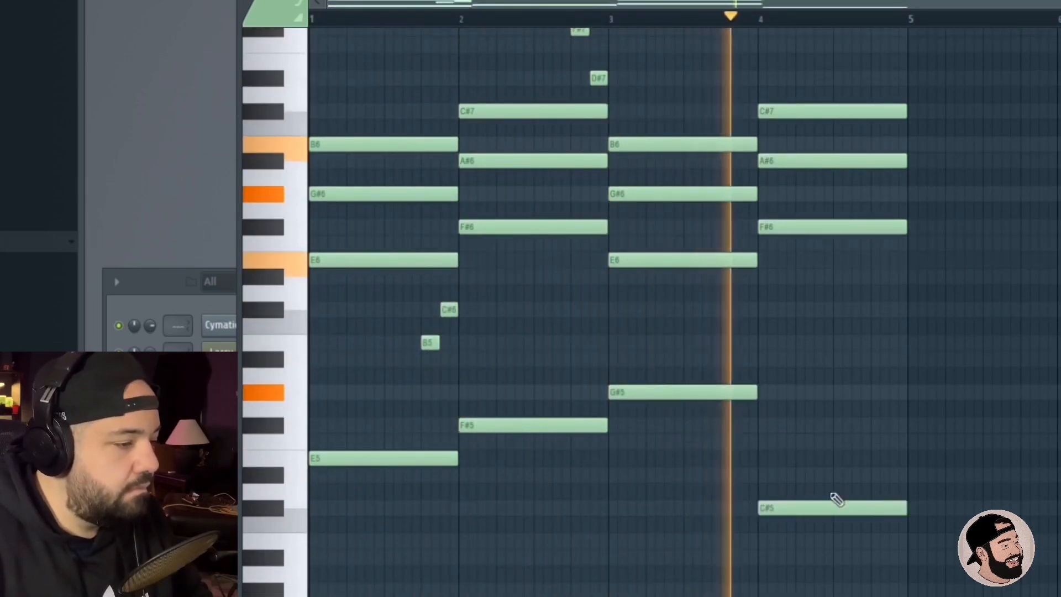
{"action": "left_click", "coordinate": [834, 474]}
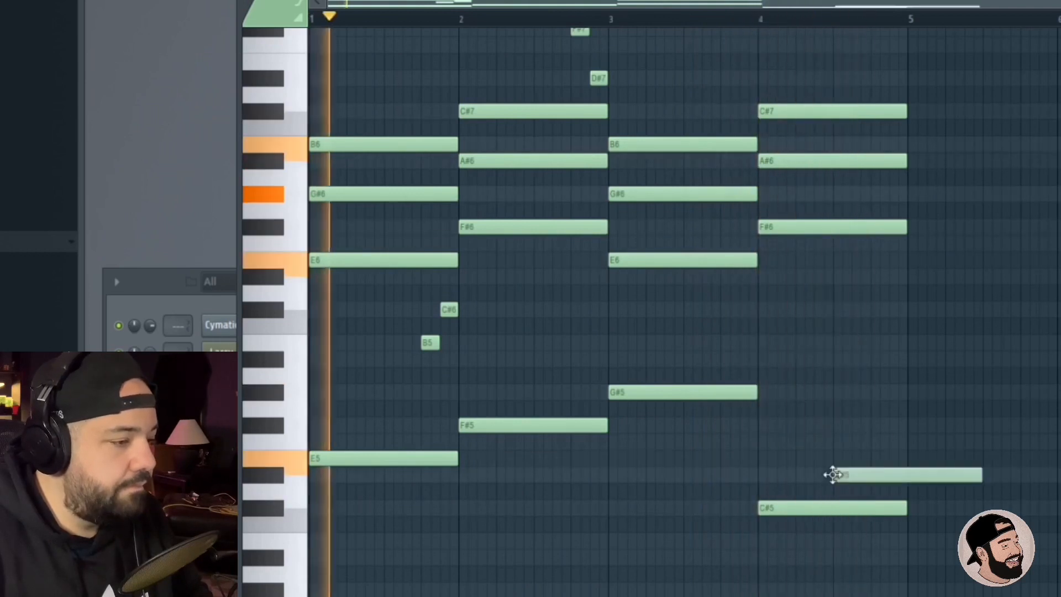
{"action": "left_click_drag", "start_coordinate": [977, 477], "coordinate": [912, 477]}
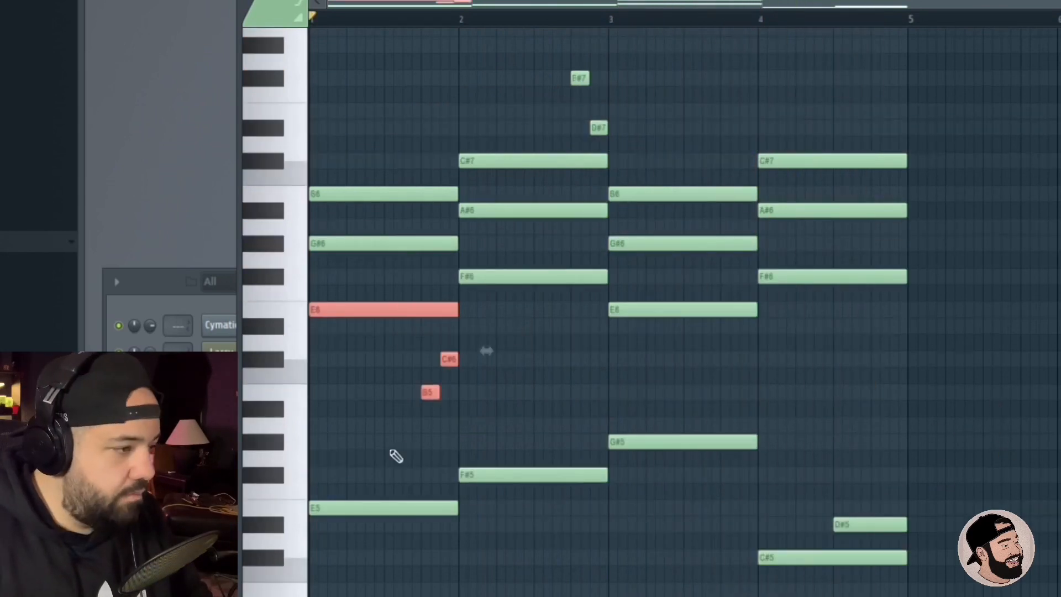
Move the two passing notes at the end of bar 1 up an octave to B6 and C#7 and play them back.
{"action": "left_click_drag", "start_coordinate": [391, 446], "coordinate": [482, 358]}
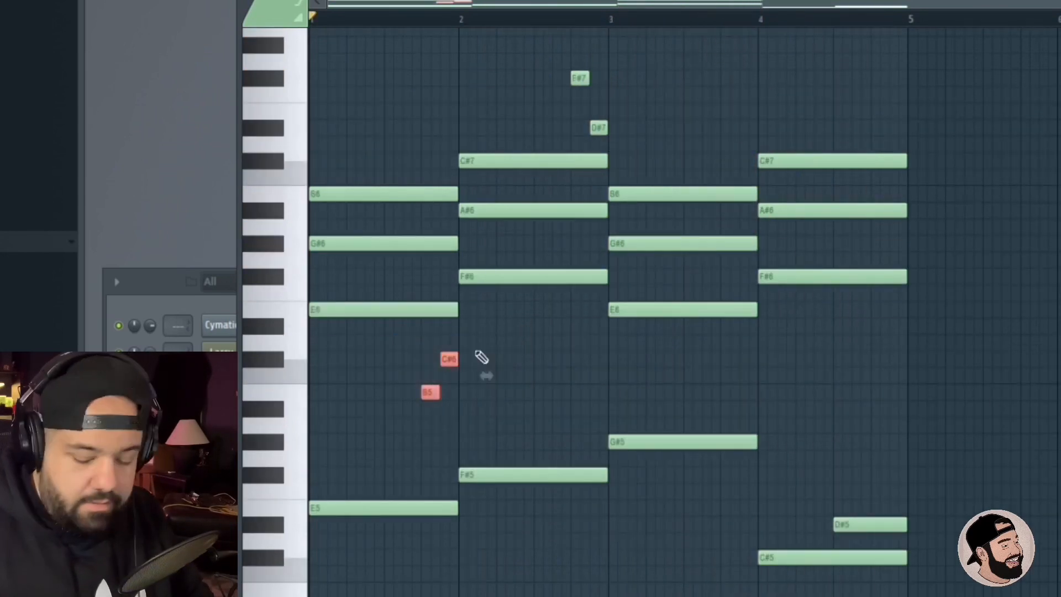
{"action": "key", "text": "space"}
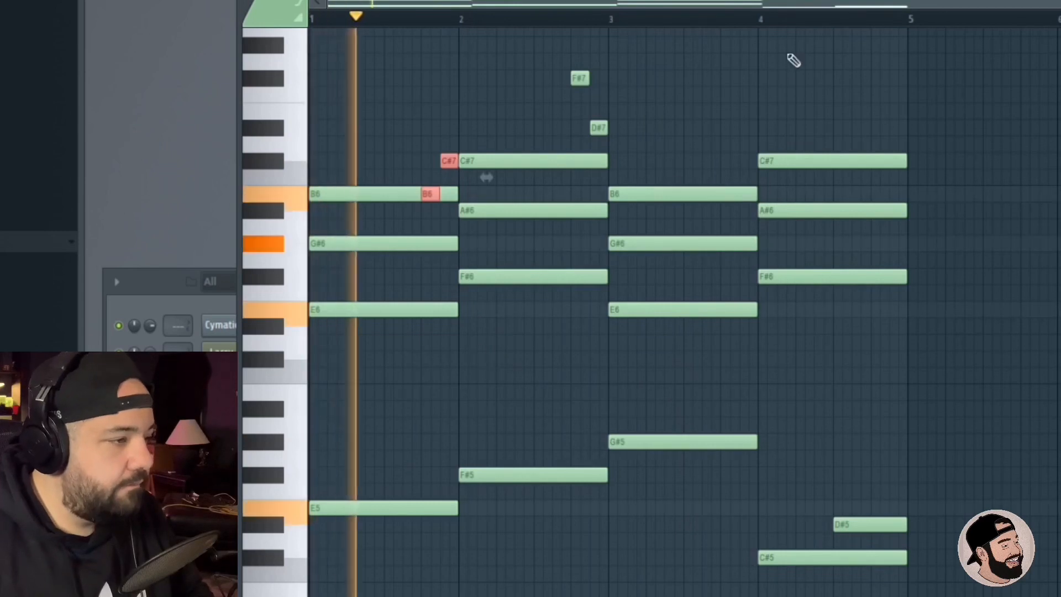
{"action": "left_click", "coordinate": [774, 89], "text": "ctrl"}
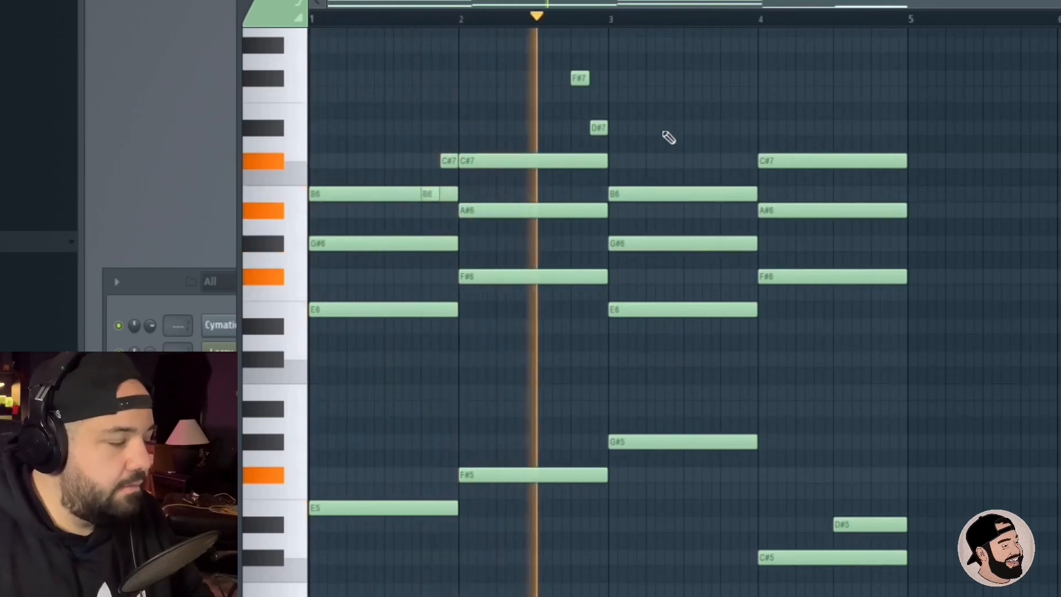
Add a half-bar D#7 in the second half of bar 3 and a half-bar F#6 in the second half of bar 4, checking by playback.
{"action": "left_click", "coordinate": [690, 128]}
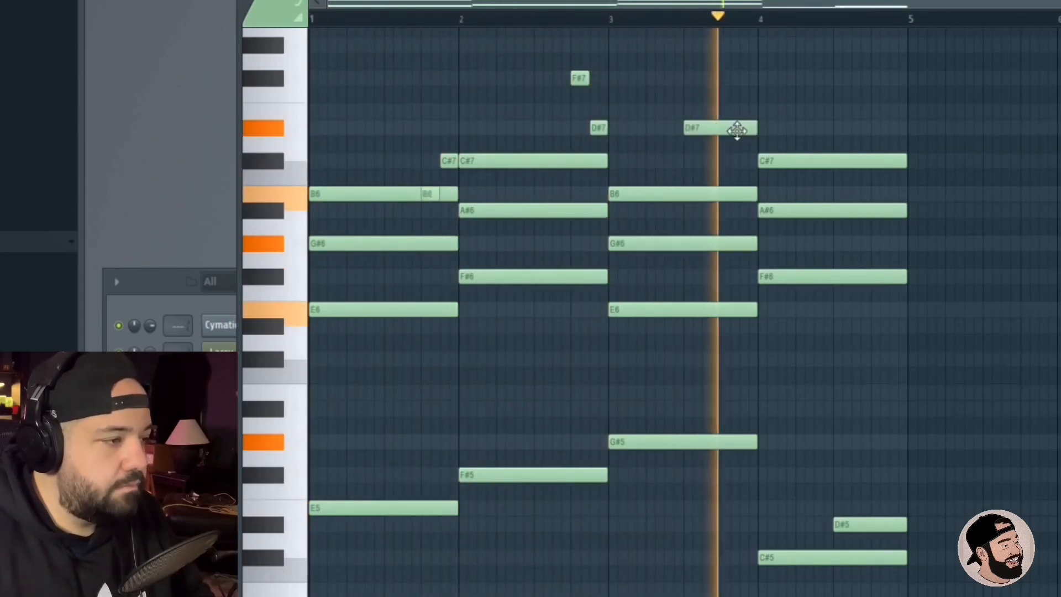
{"action": "left_click", "coordinate": [836, 194]}
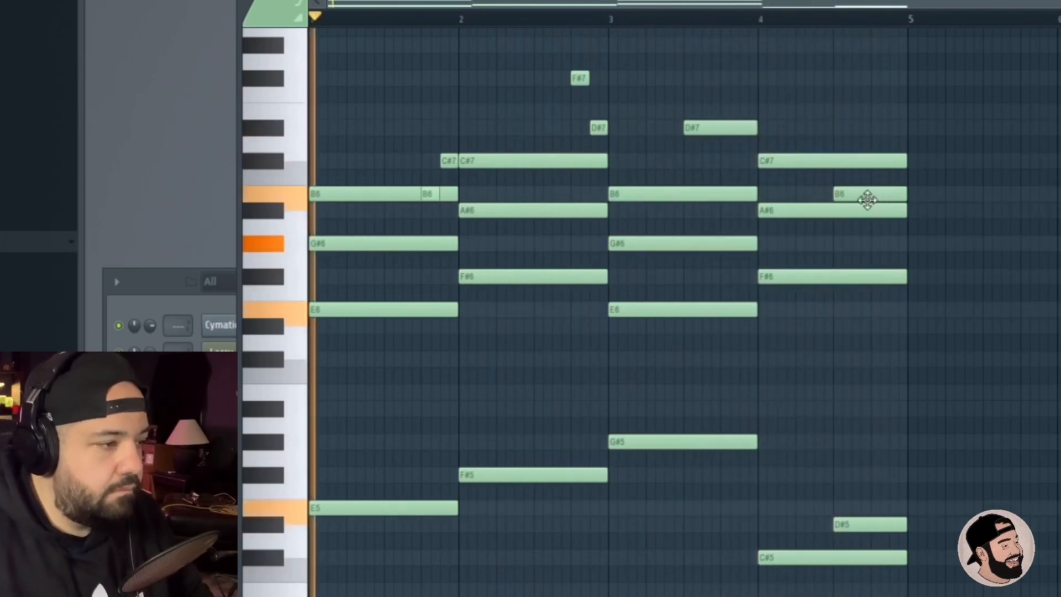
{"action": "left_click_drag", "start_coordinate": [864, 196], "coordinate": [865, 248]}
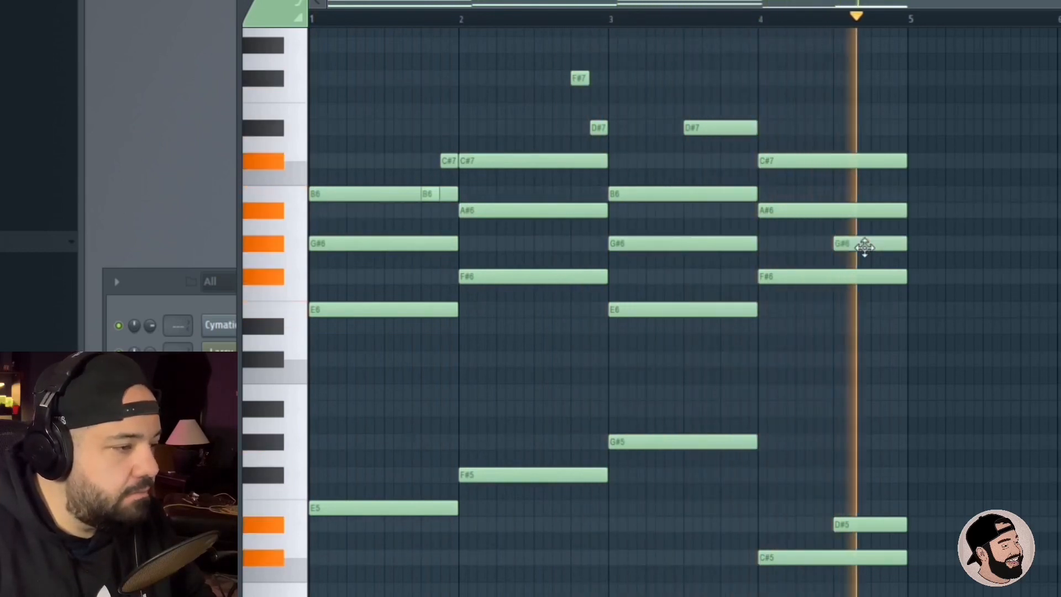
{"action": "left_click_drag", "start_coordinate": [862, 248], "coordinate": [861, 289]}
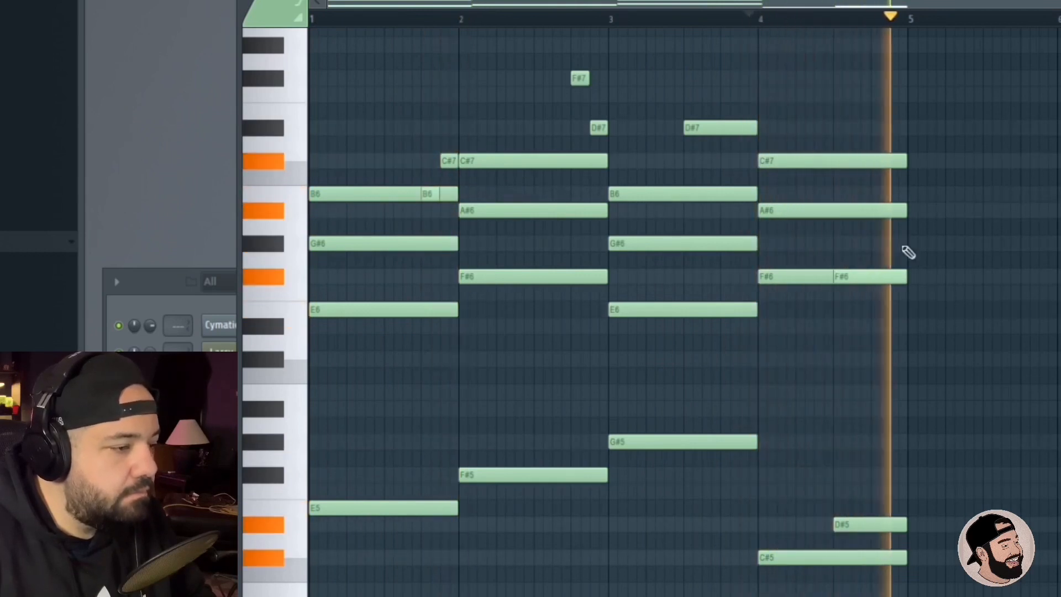
{"action": "key", "text": "space"}
{"action": "key", "text": "space"}
Add a one-beat F#7 at the middle of bar 4, followed by a D#7 shortened to a quarter beat.
{"action": "left_click", "coordinate": [837, 128]}
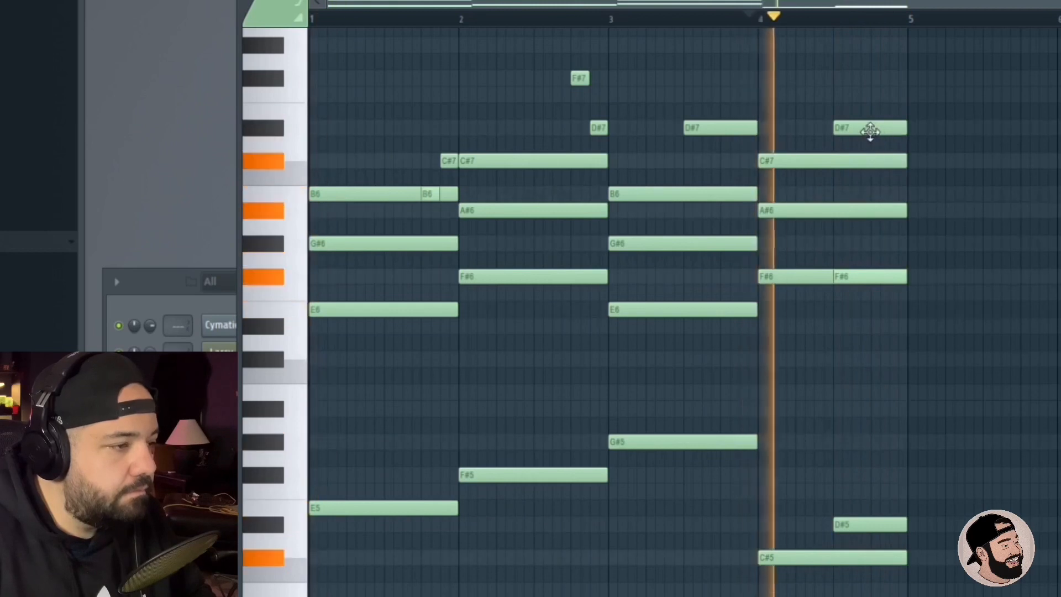
{"action": "left_click_drag", "start_coordinate": [867, 133], "coordinate": [876, 79]}
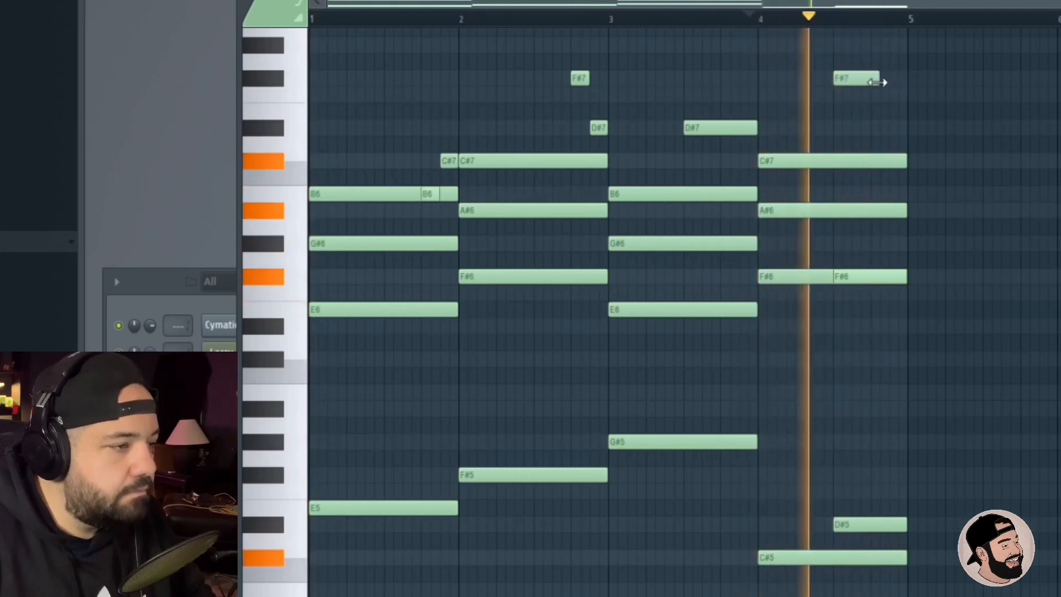
{"action": "left_click", "coordinate": [875, 127]}
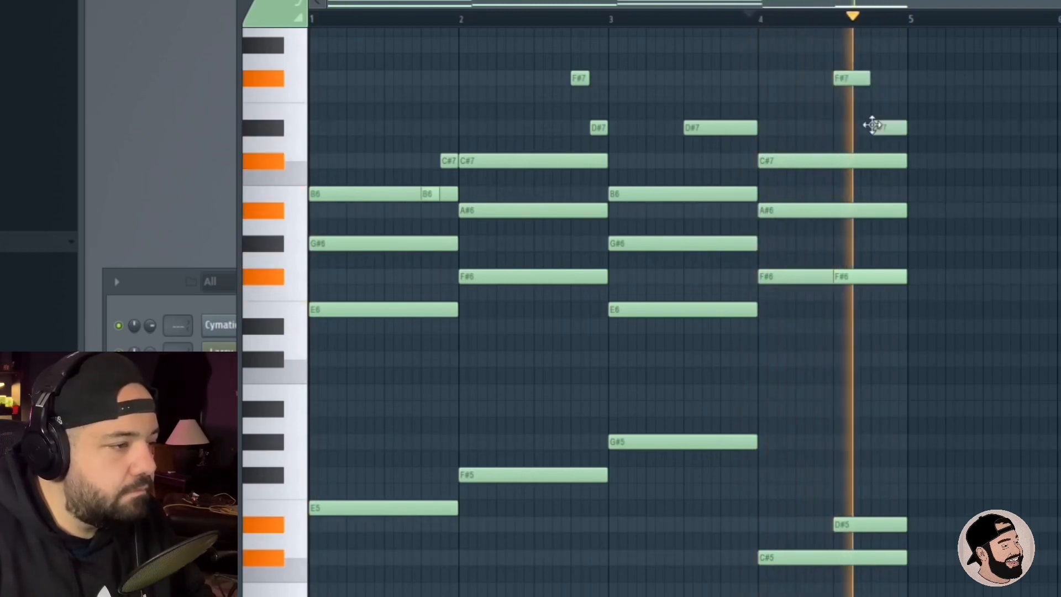
{"action": "scroll", "coordinate": [879, 126], "scroll_direction": "up", "scroll_amount": 3}
{"action": "left_click_drag", "start_coordinate": [933, 127], "coordinate": [879, 127]}
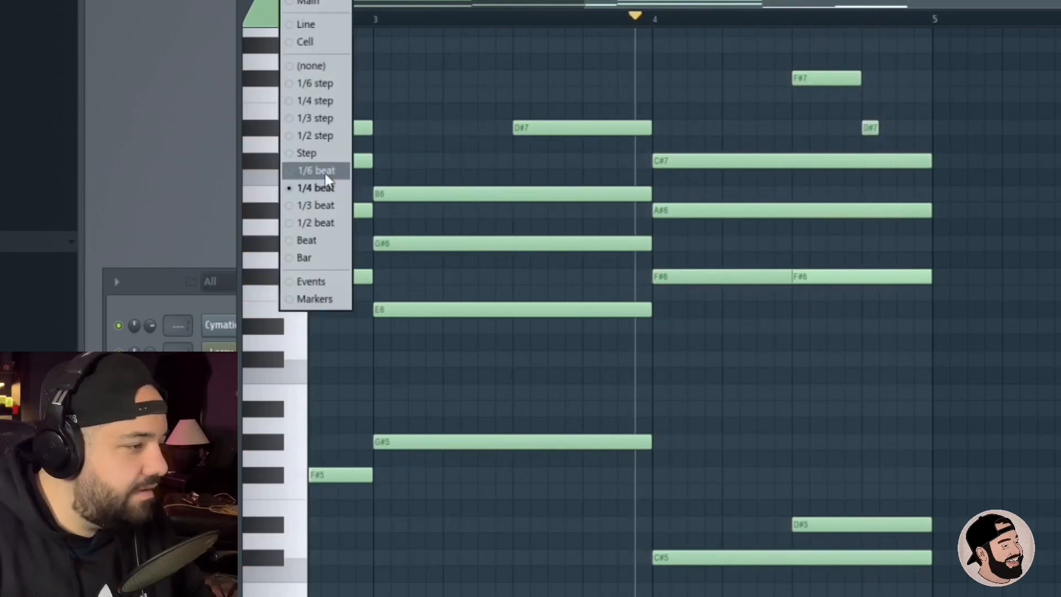
Set the snap to 1/6 beat and draw a quick run of D#7, F7, F#7, F7, D#7 on the last beat of bar 4.
{"action": "left_click", "coordinate": [325, 173]}
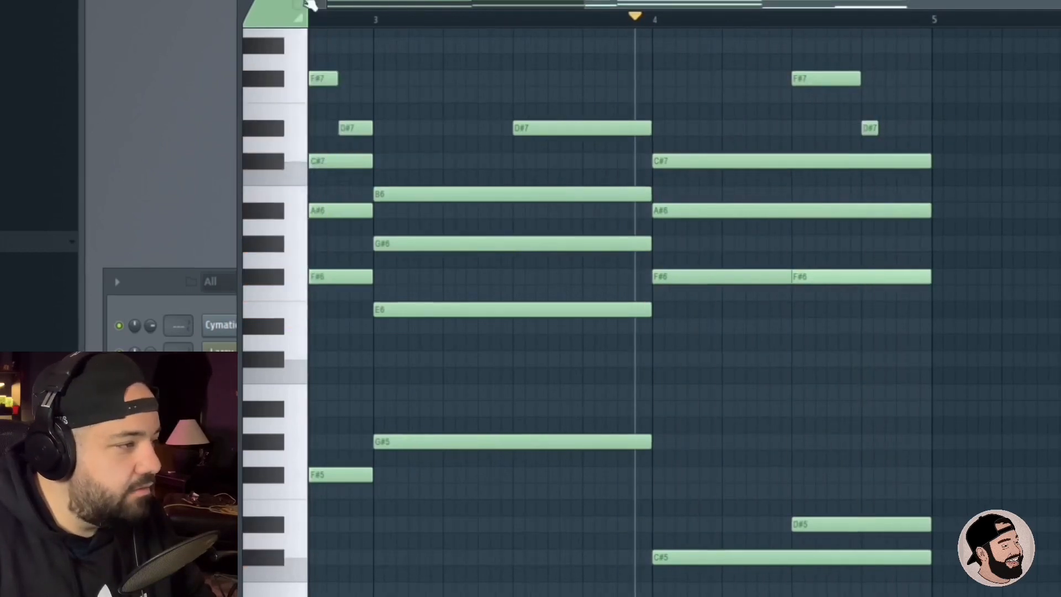
{"action": "left_click", "coordinate": [305, 7]}
{"action": "left_click", "coordinate": [489, 110]}
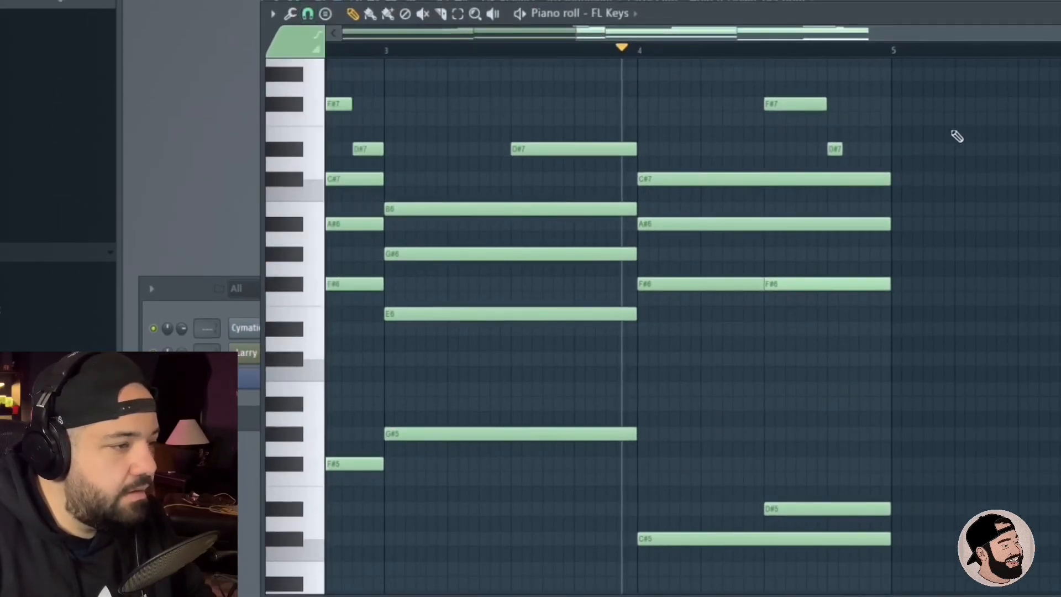
{"action": "scroll", "coordinate": [857, 152], "scroll_direction": "up", "scroll_amount": 2}
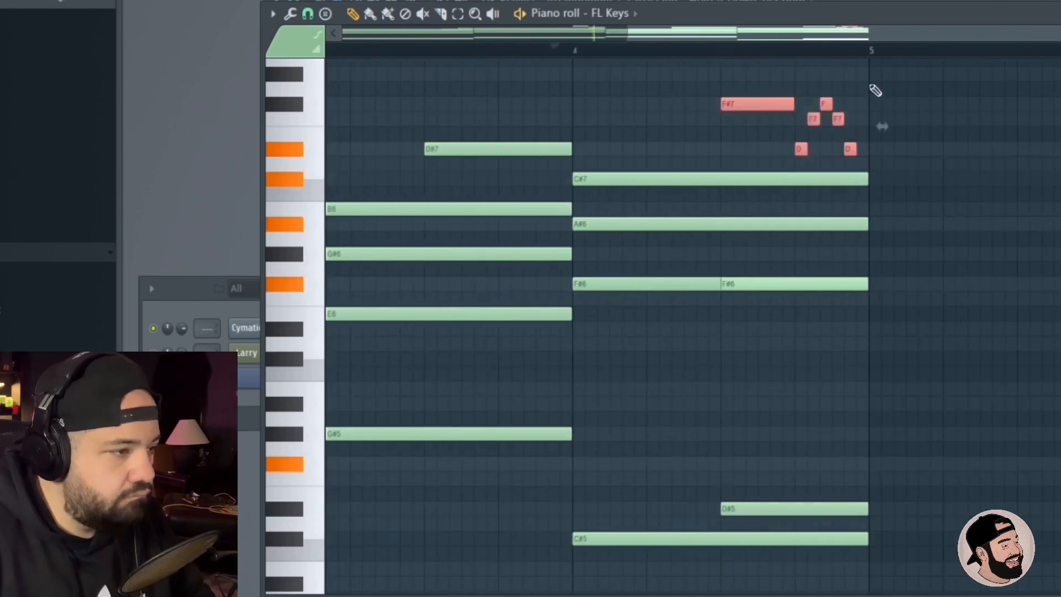
Lower the quick run in bar 4 by an octave and thin it to D#6, C#6, D#6.
{"action": "left_click_drag", "start_coordinate": [869, 84], "coordinate": [798, 156]}
{"action": "key", "text": "ctrl+Down"}
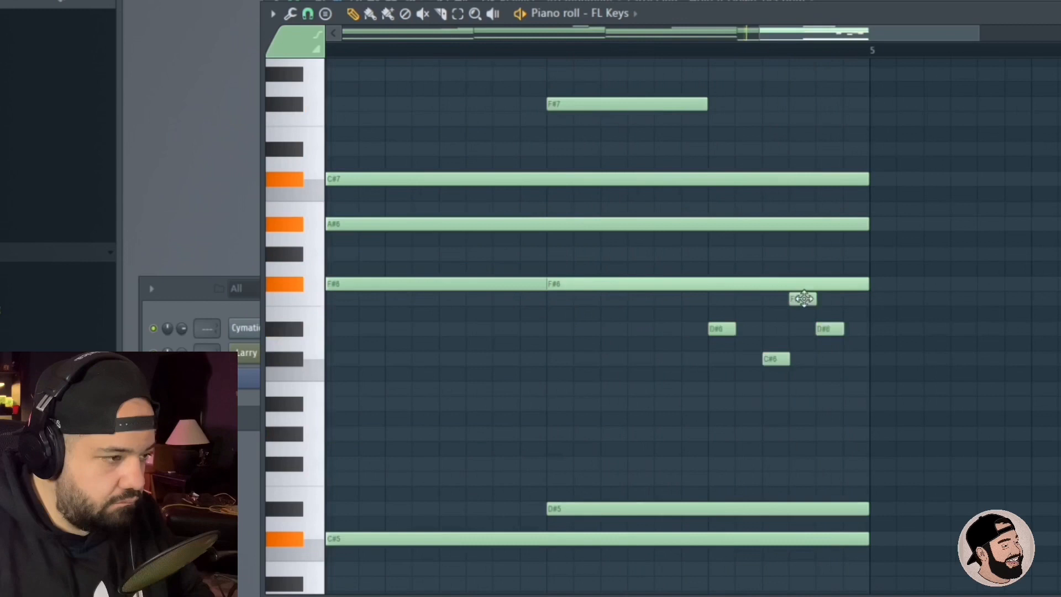
{"action": "left_click_drag", "start_coordinate": [804, 299], "coordinate": [814, 394]}
{"action": "right_click", "coordinate": [814, 394]}
{"action": "scroll", "coordinate": [829, 335], "scroll_direction": "down", "scroll_amount": 5}
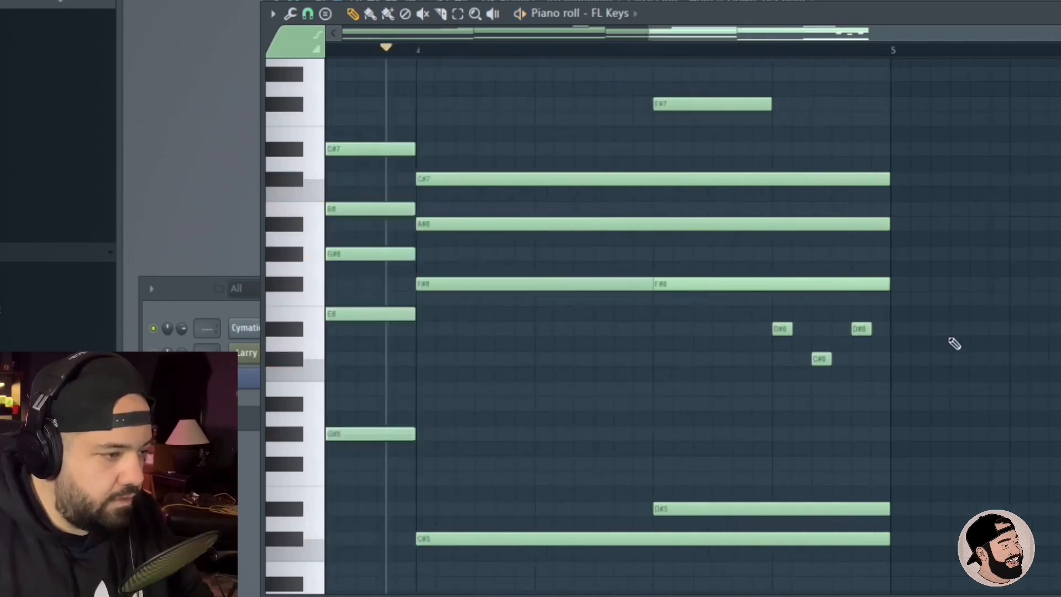
Set the piano roll snap to 1/3 beat and play back the four-bar progression.
{"action": "scroll", "coordinate": [882, 354], "scroll_direction": "up", "scroll_amount": 3}
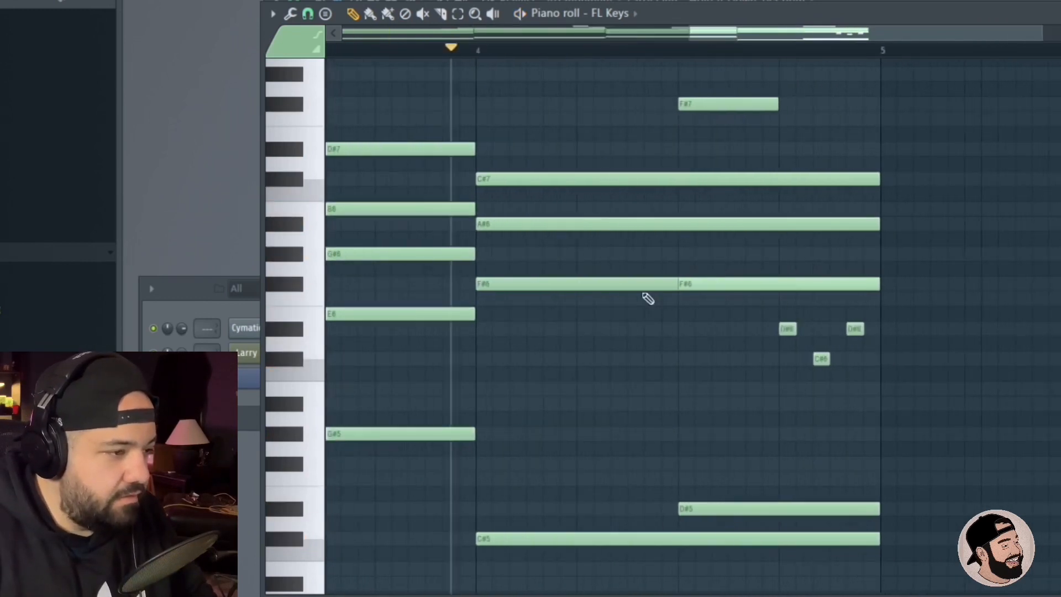
{"action": "left_click", "coordinate": [306, 14]}
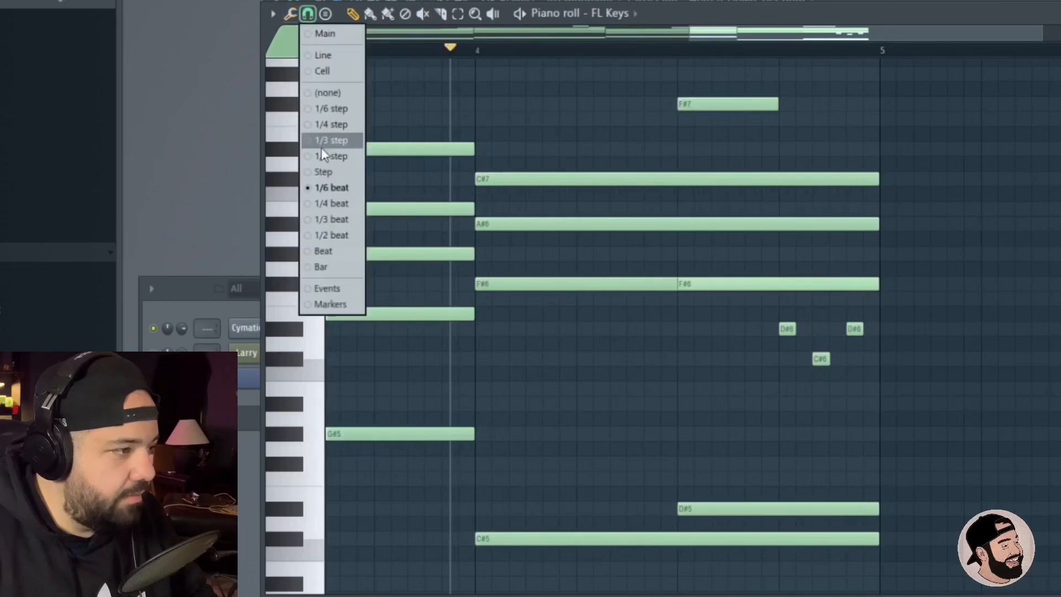
{"action": "left_click", "coordinate": [343, 225]}
{"action": "scroll", "coordinate": [975, 111], "scroll_direction": "down", "scroll_amount": 3}
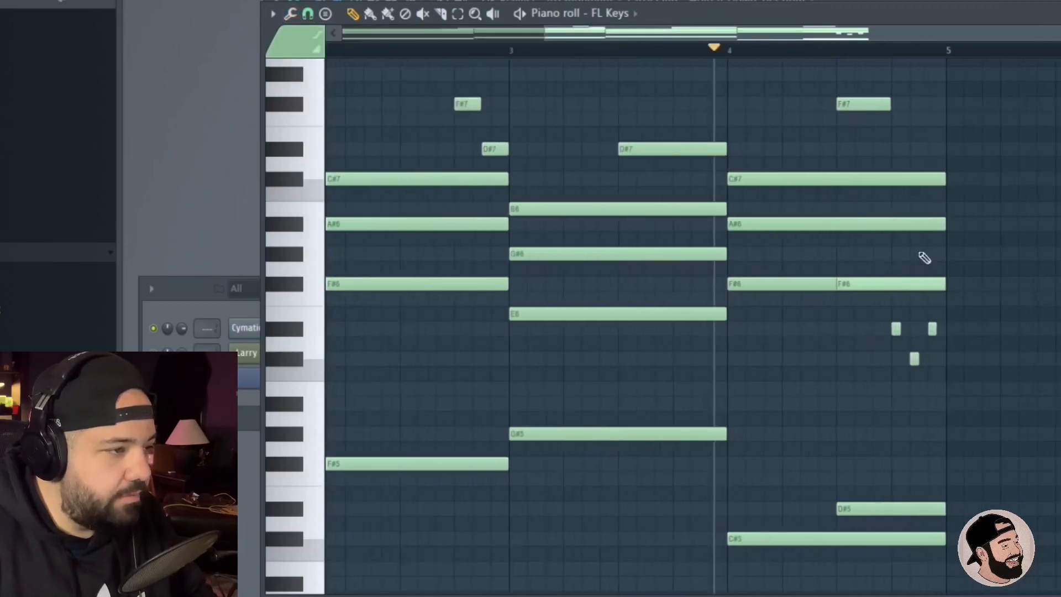
{"action": "scroll", "coordinate": [925, 258], "scroll_direction": "down", "scroll_amount": 2}
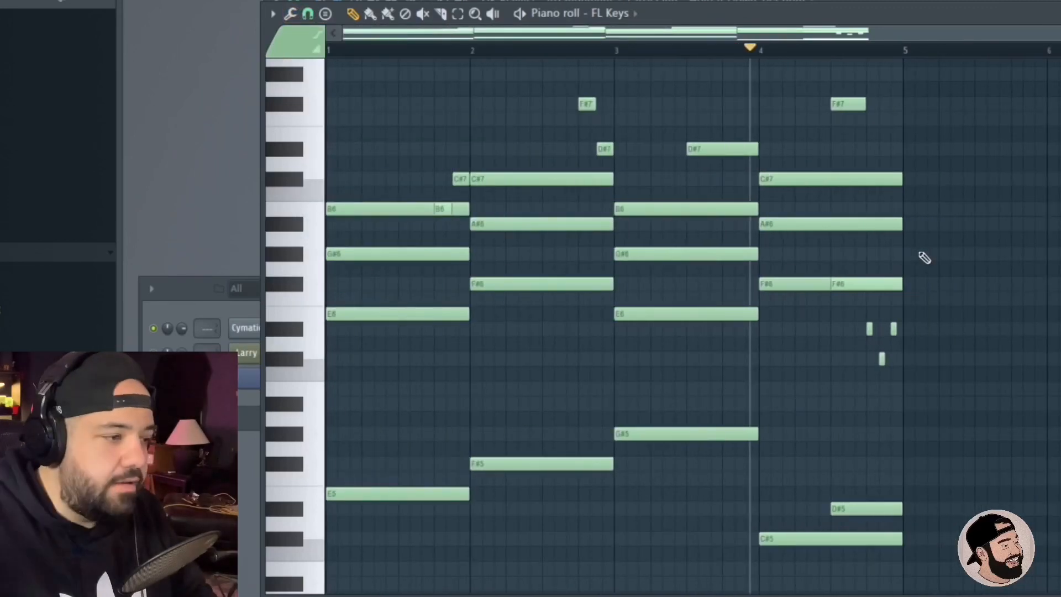
{"action": "key", "text": "space"}
{"action": "scroll", "coordinate": [933, 289], "scroll_direction": "down", "scroll_amount": 2}
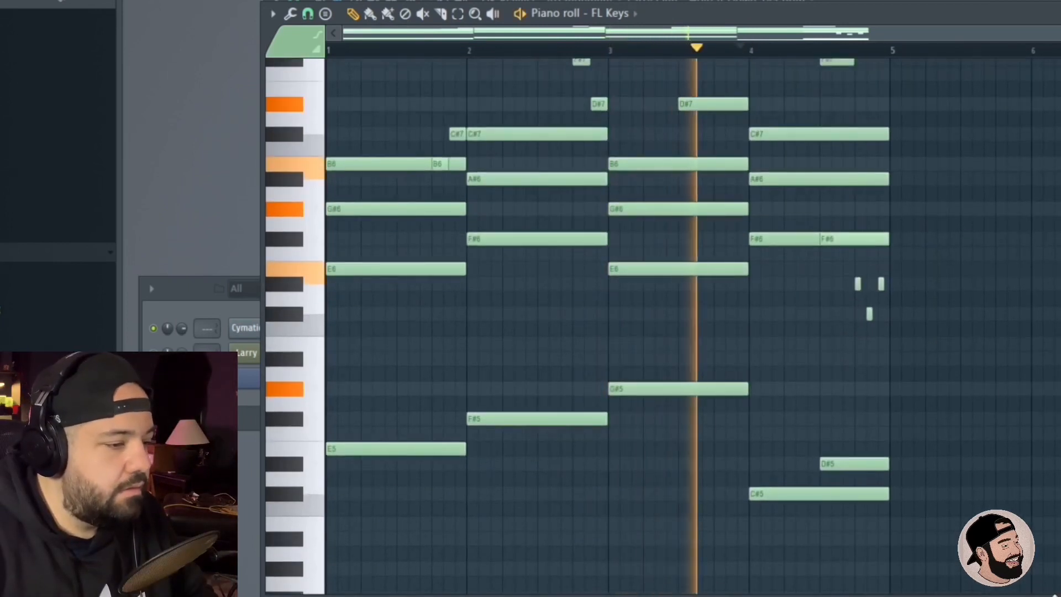
Select all notes of the four-bar progression and duplicate them into bars 5 to 8.
{"action": "scroll", "coordinate": [985, 502], "scroll_direction": "up", "scroll_amount": 3}
{"action": "scroll", "coordinate": [984, 511], "scroll_direction": "down", "scroll_amount": 1}
{"action": "left_click_drag", "start_coordinate": [966, 590], "coordinate": [354, 83]}
{"action": "key", "text": "ctrl+b"}
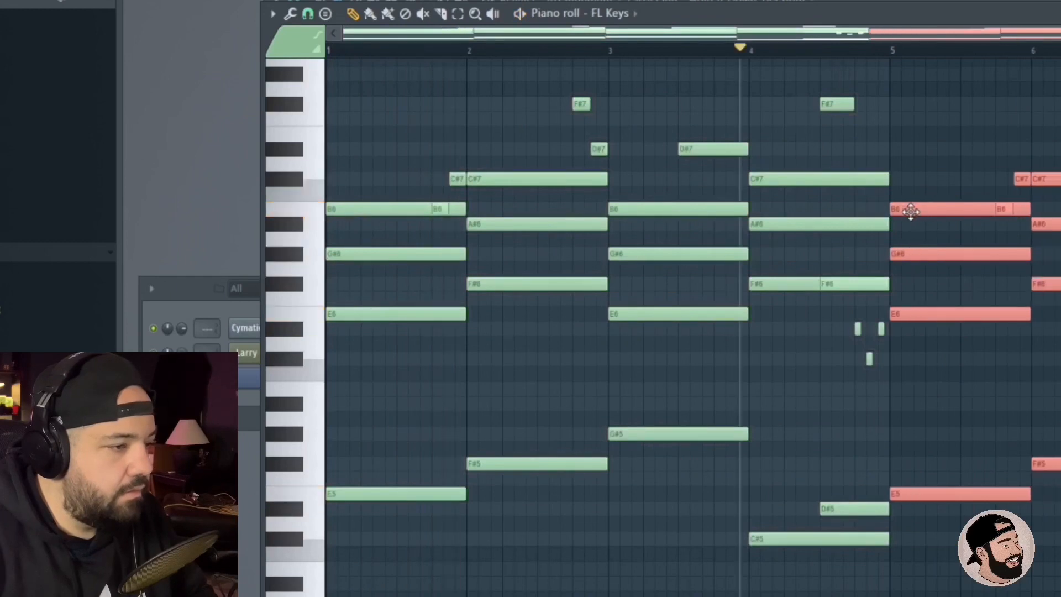
{"action": "key", "text": "ctrl+d"}
Vary the repeat's bass with G#5 in bar 5, C#5 in bar 7 and F#5 in bar 8, adding a C#6 in bar 8.
{"action": "scroll", "coordinate": [953, 131], "scroll_direction": "down", "scroll_amount": 2}
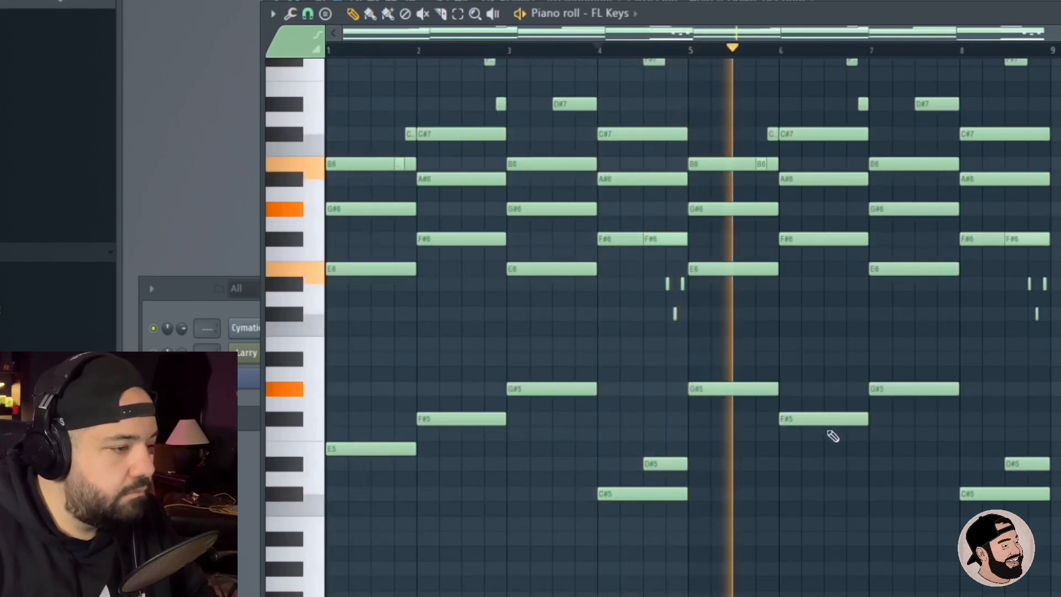
{"action": "left_click_drag", "start_coordinate": [905, 386], "coordinate": [903, 494]}
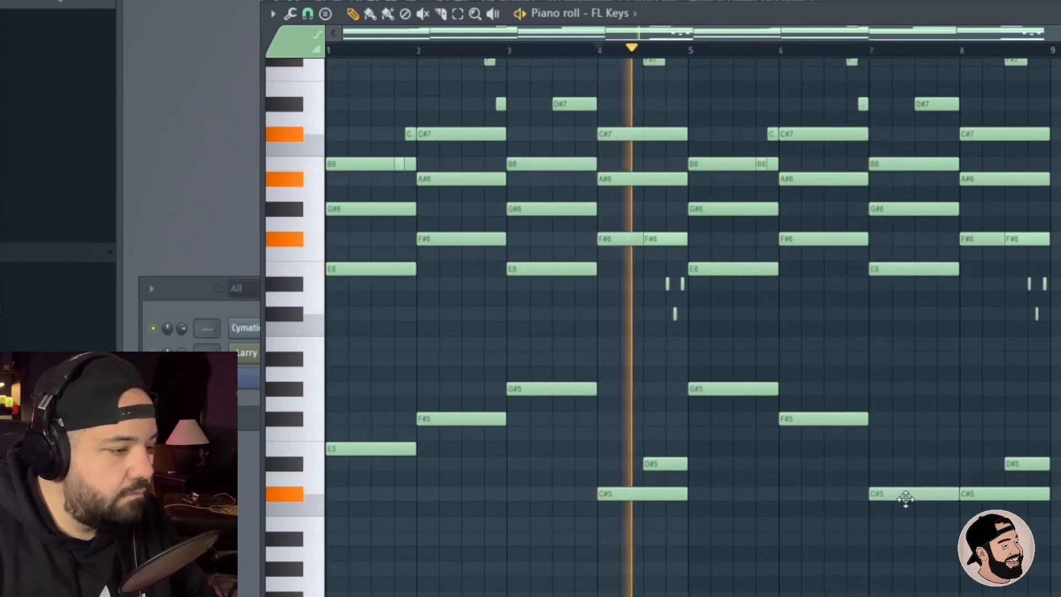
{"action": "left_click", "coordinate": [855, 51]}
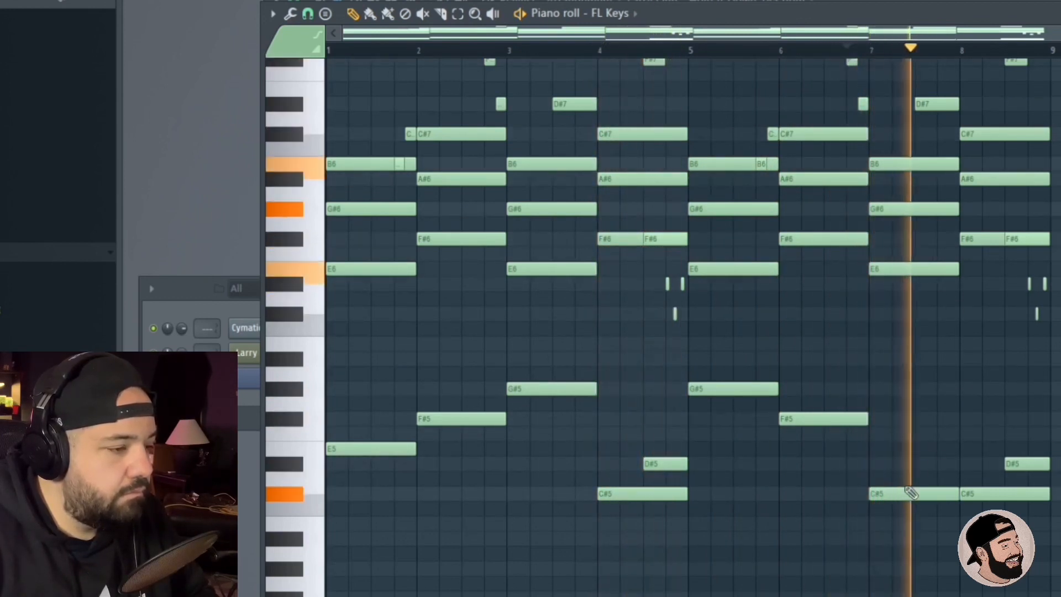
{"action": "left_click_drag", "start_coordinate": [994, 498], "coordinate": [1001, 418]}
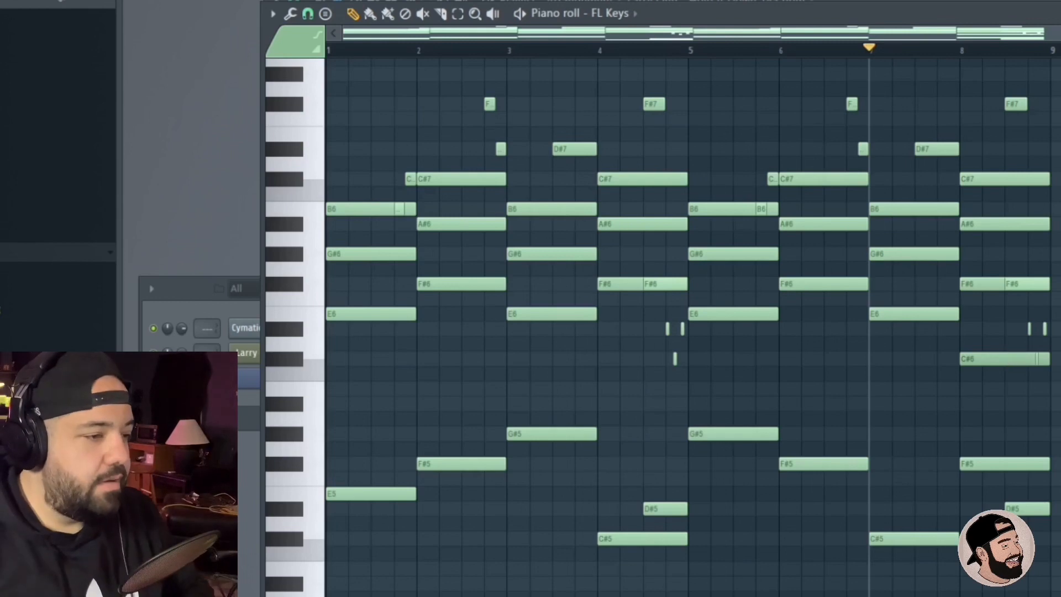
Randomize the FL Keys notes' velocity and release levels, and strum the chords in alternating directions with a stronger start-time offset.
{"action": "key", "text": "alt+r"}
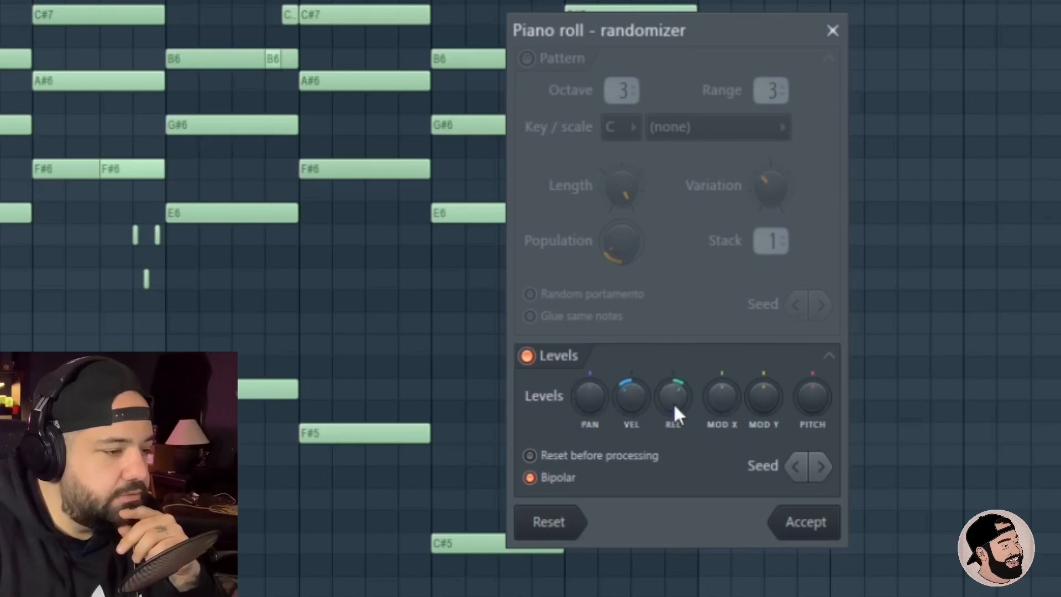
{"action": "left_click", "coordinate": [845, 521]}
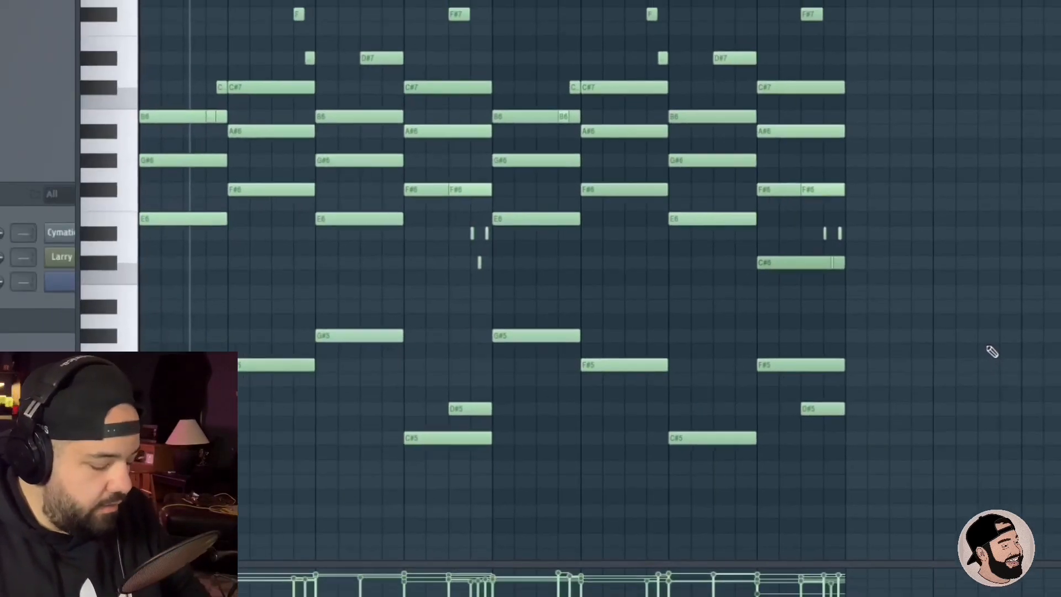
{"action": "key", "text": "alt+s"}
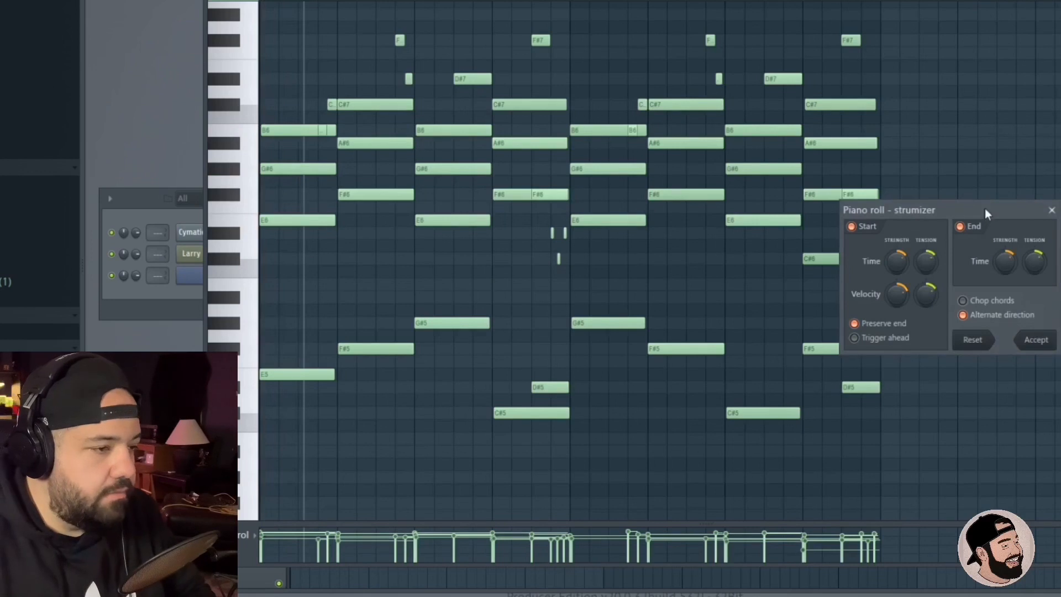
{"action": "left_click_drag", "start_coordinate": [986, 208], "coordinate": [956, 208]}
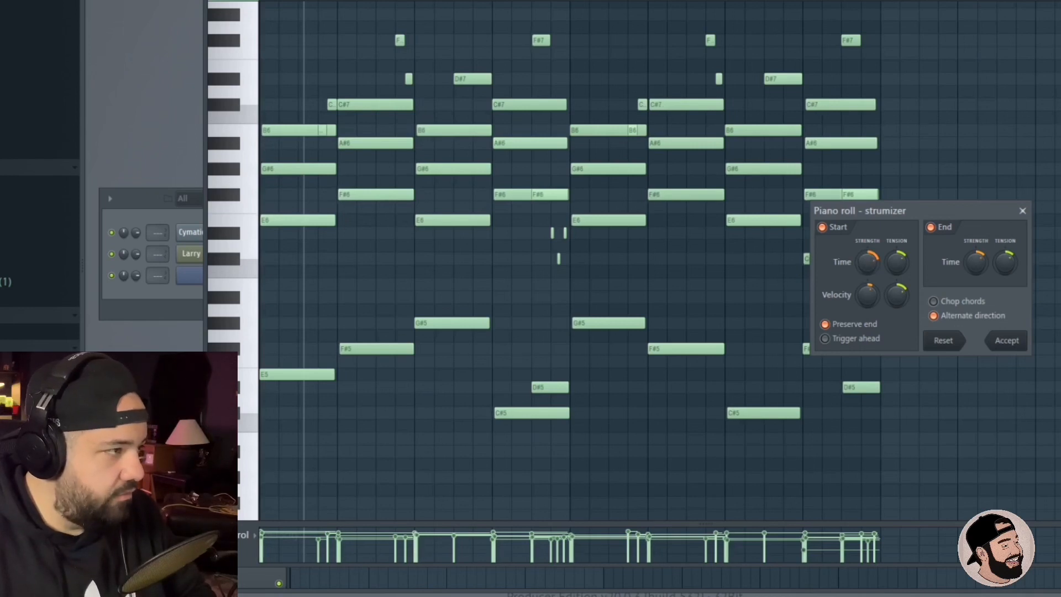
{"action": "left_click_drag", "start_coordinate": [949, 214], "coordinate": [938, 214]}
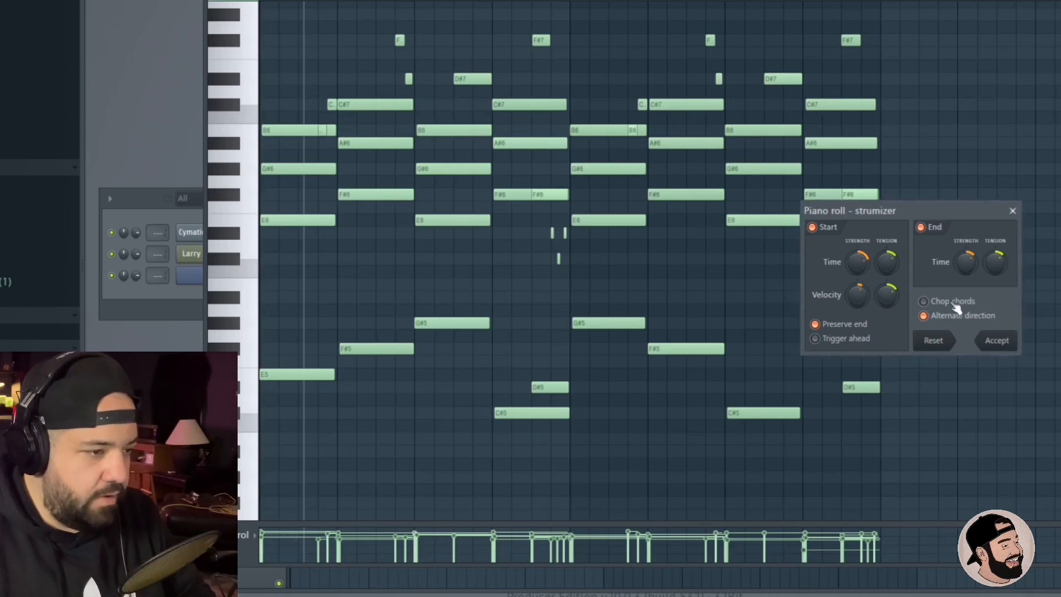
{"action": "key", "text": "space"}
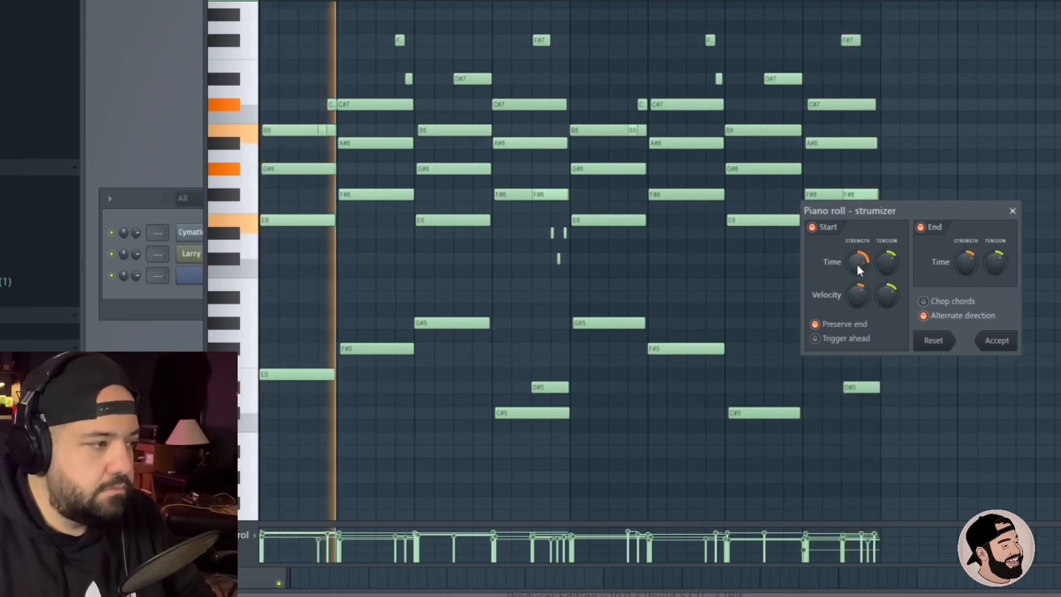
{"action": "left_click", "coordinate": [1003, 340]}
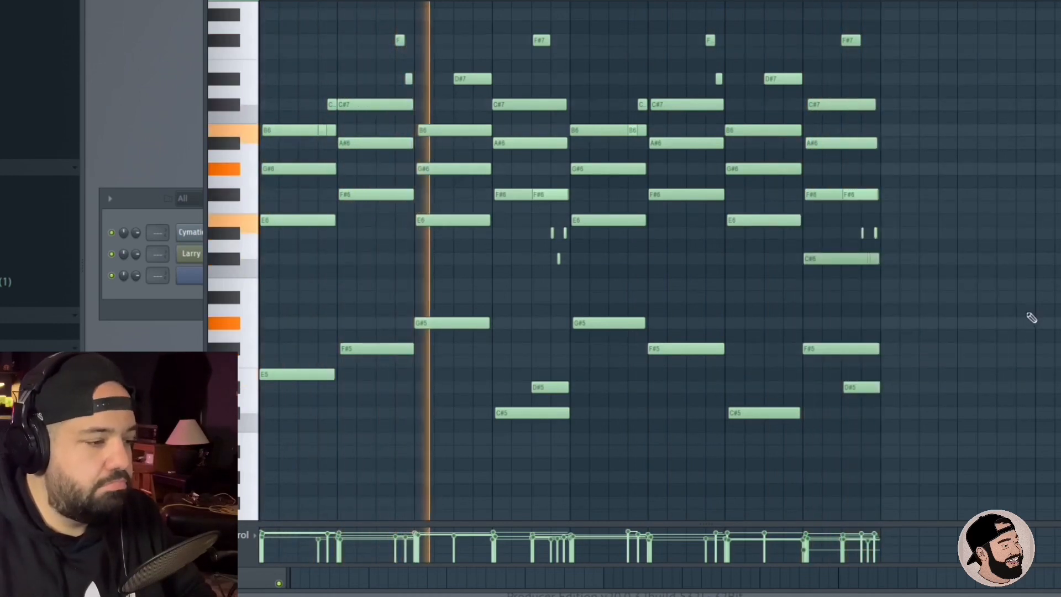
{"action": "key", "text": "space"}
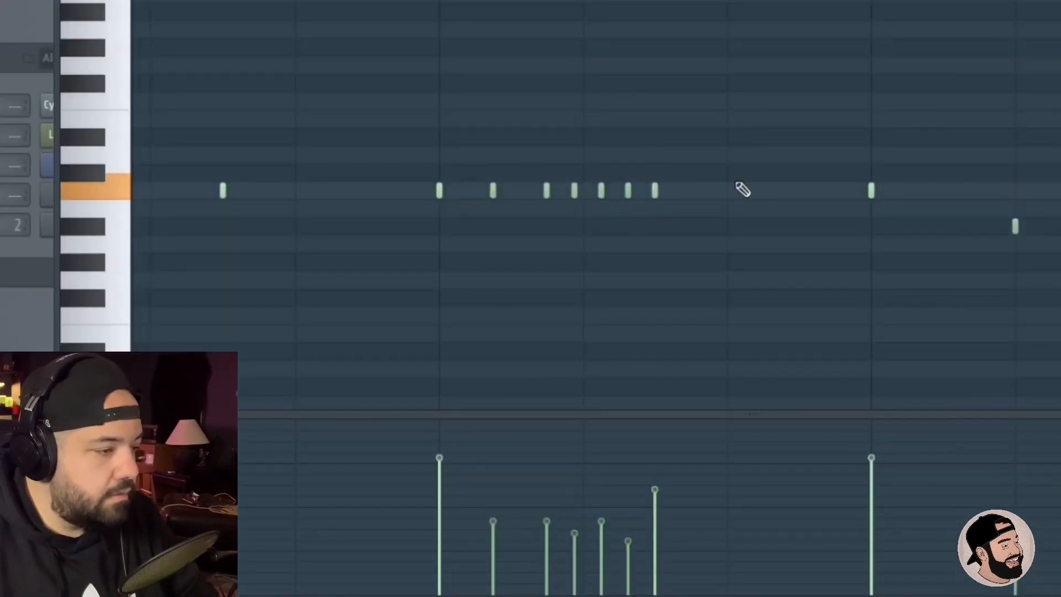
Raise the velocity of the two pitched-down hi-hat notes at the end of bar 2.
{"action": "scroll", "coordinate": [743, 190], "scroll_direction": "down", "scroll_amount": 9}
{"action": "left_click", "coordinate": [27, 83]}
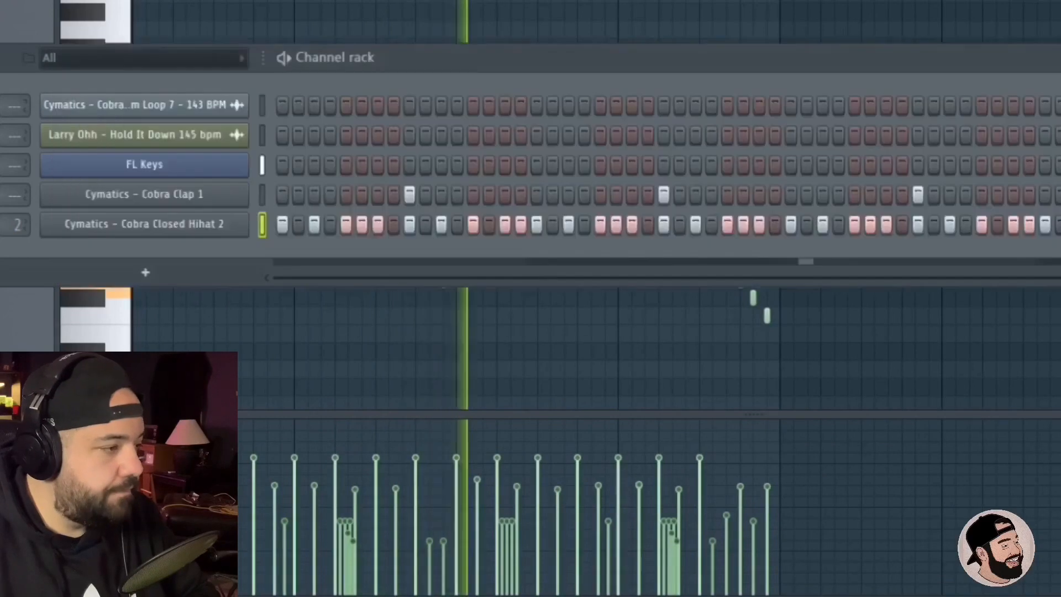
{"action": "left_click", "coordinate": [441, 477]}
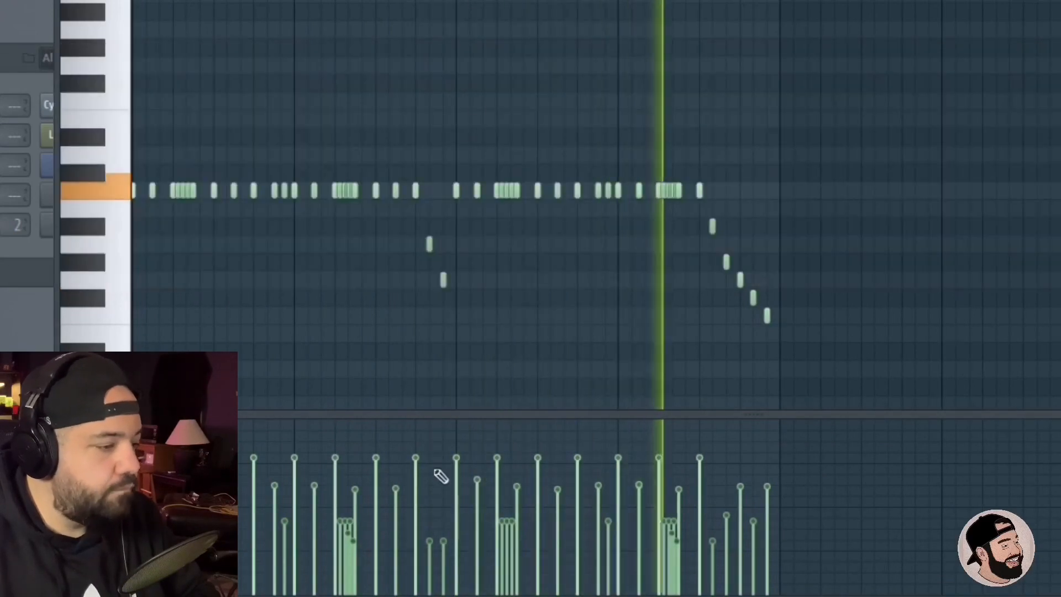
{"action": "left_click_drag", "start_coordinate": [444, 497], "coordinate": [428, 497]}
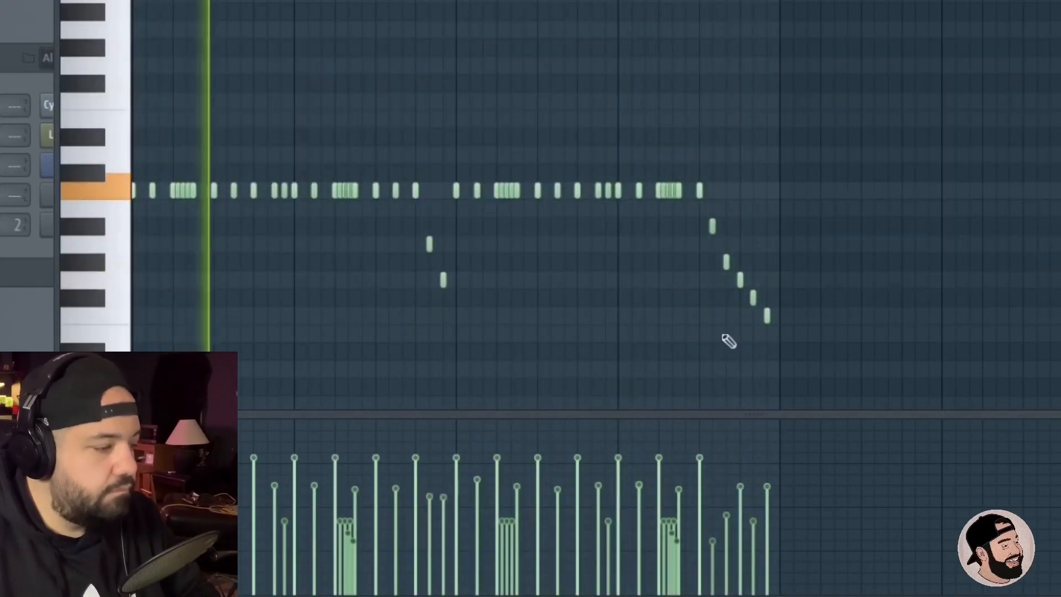
Replace the Cymatics - Cobra Clap 1 channel with the Sakura instrument.
{"action": "right_click", "coordinate": [255, 336]}
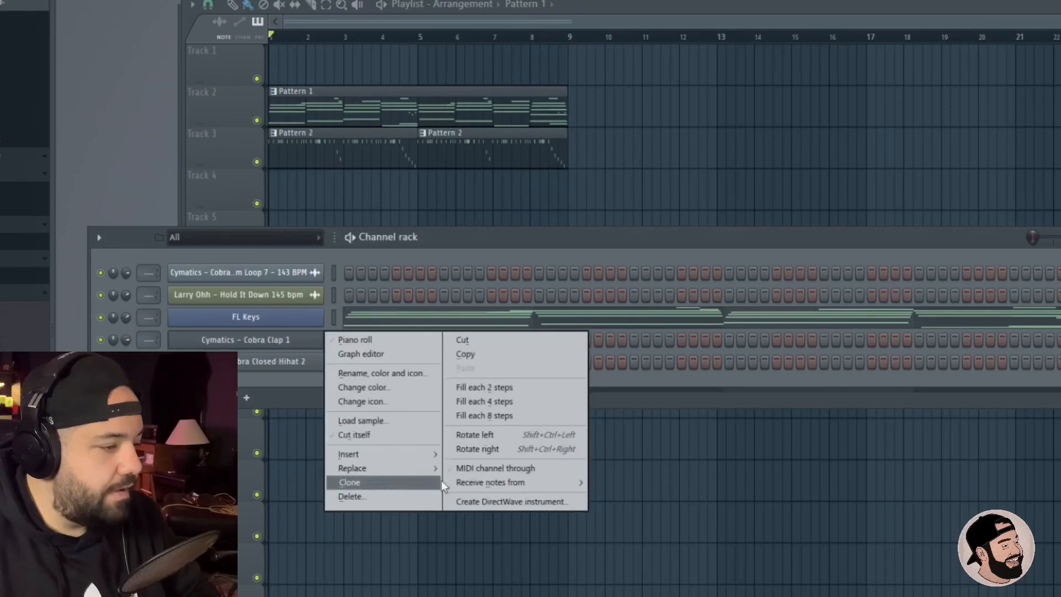
{"action": "mouse_move", "coordinate": [396, 468]}
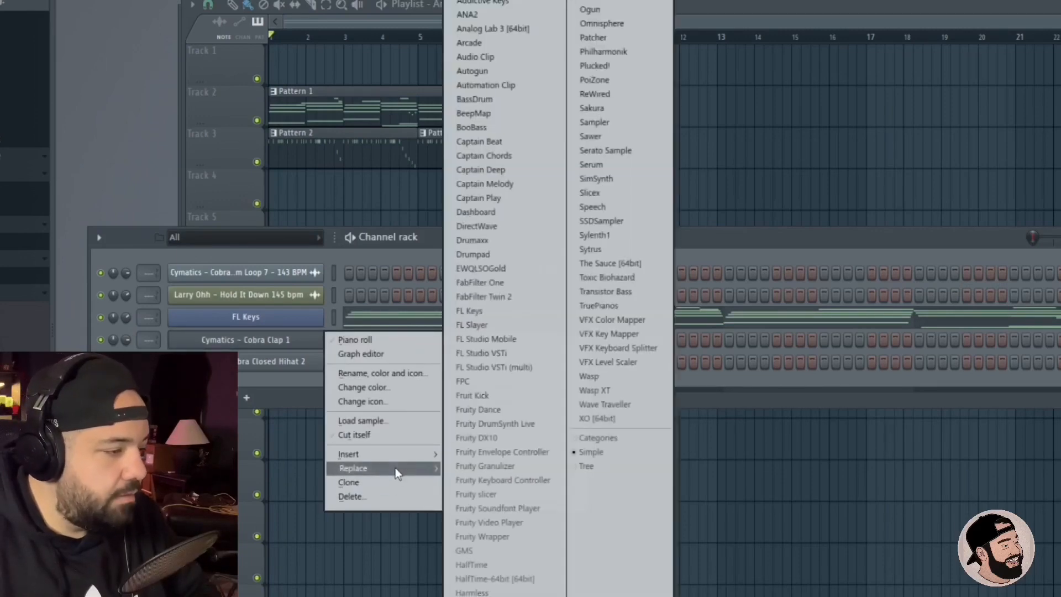
{"action": "left_click", "coordinate": [610, 107]}
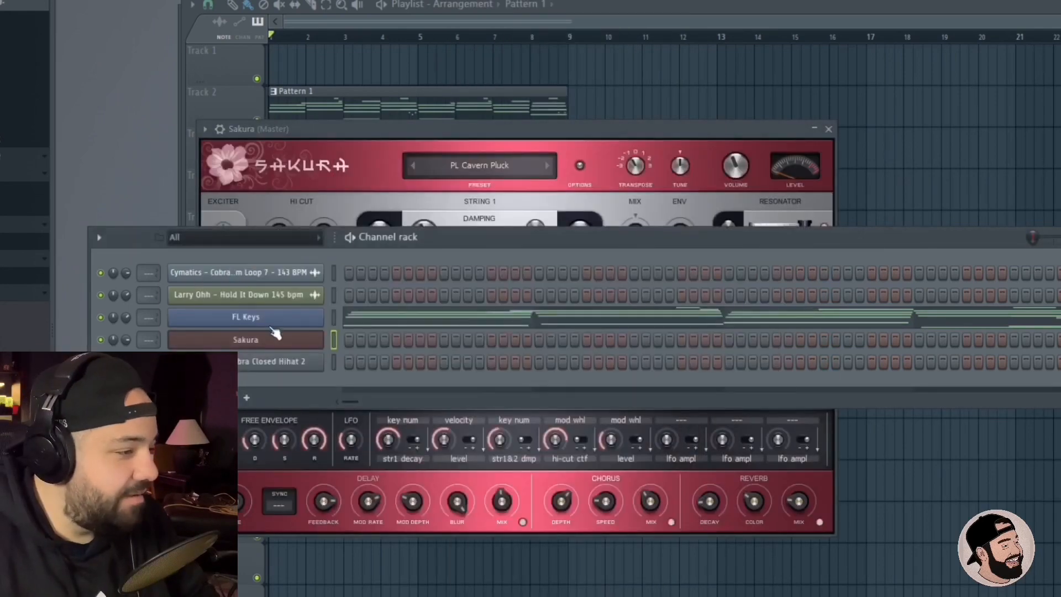
Copy the FL Keys notes into the Sakura channel and lower the copy by two octaves.
{"action": "right_click", "coordinate": [271, 323]}
{"action": "left_click", "coordinate": [486, 335]}
{"action": "right_click", "coordinate": [276, 344]}
{"action": "left_click", "coordinate": [480, 369]}
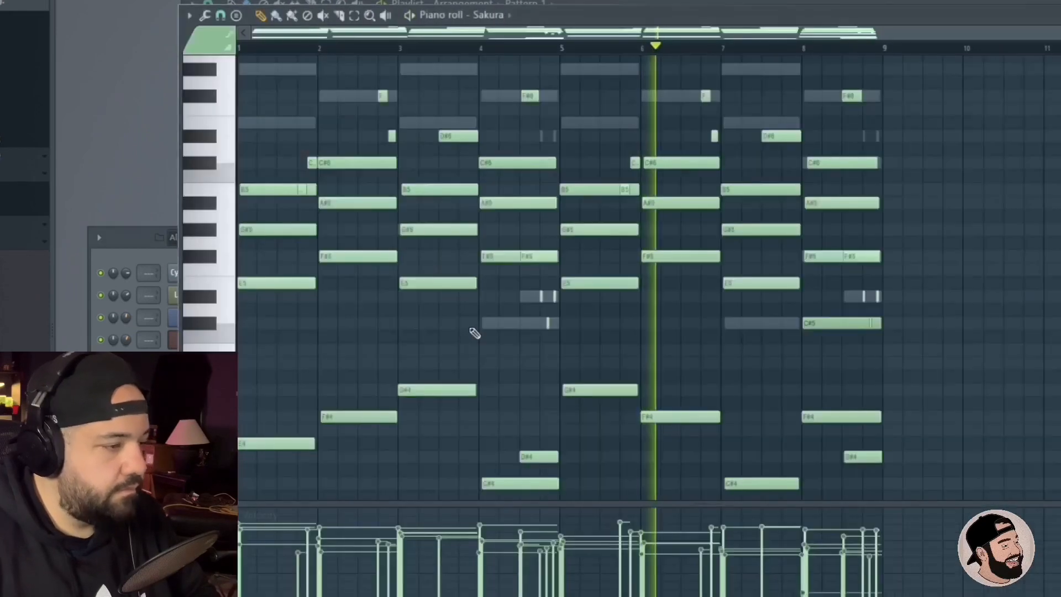
{"action": "key", "text": "ctrl+Down"}
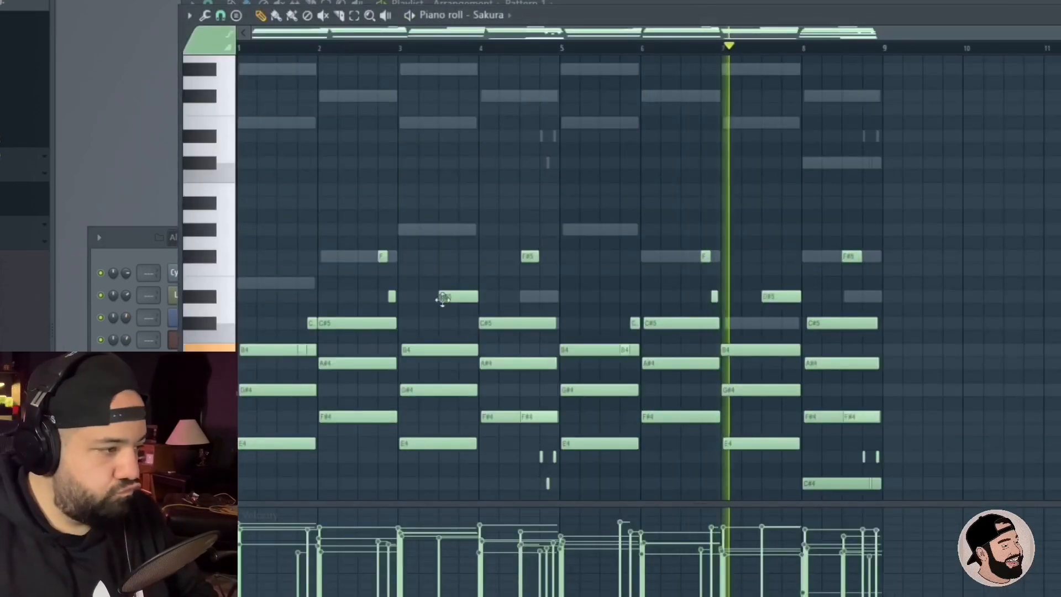
Compare the FL Keys notes with the Sakura layer and route the channels to mixer tracks 3 to 8.
{"action": "key", "text": "F6"}
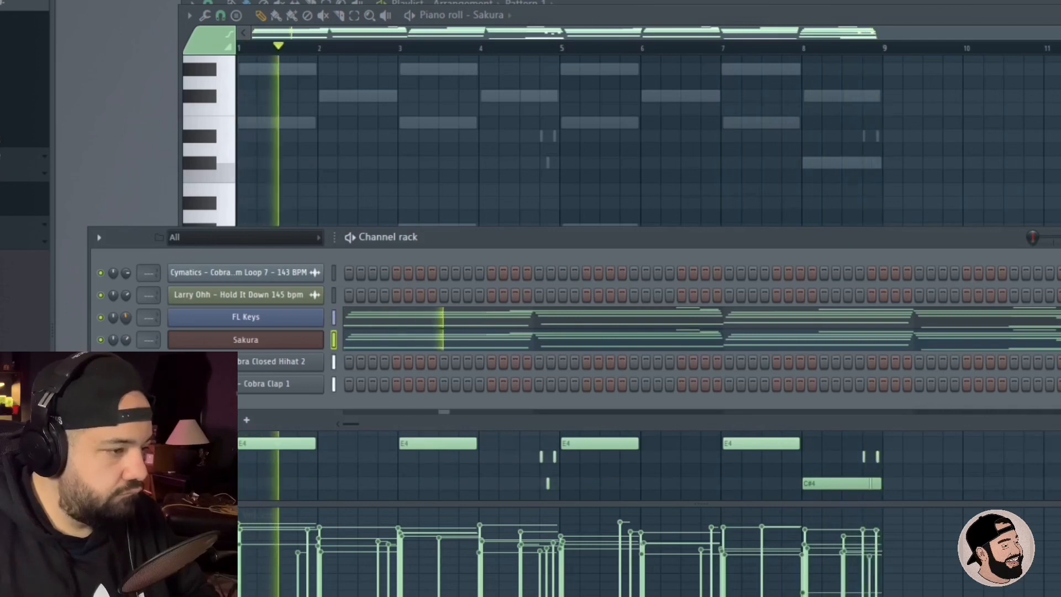
{"action": "left_click", "coordinate": [446, 319]}
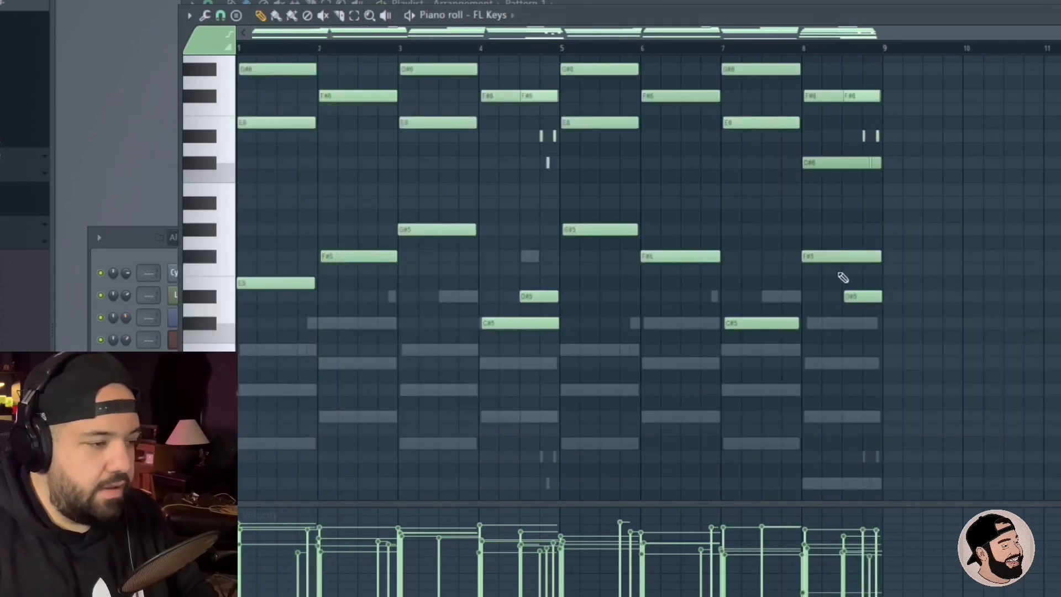
{"action": "scroll", "coordinate": [841, 277], "scroll_direction": "up", "scroll_amount": 3}
{"action": "key", "text": "F6"}
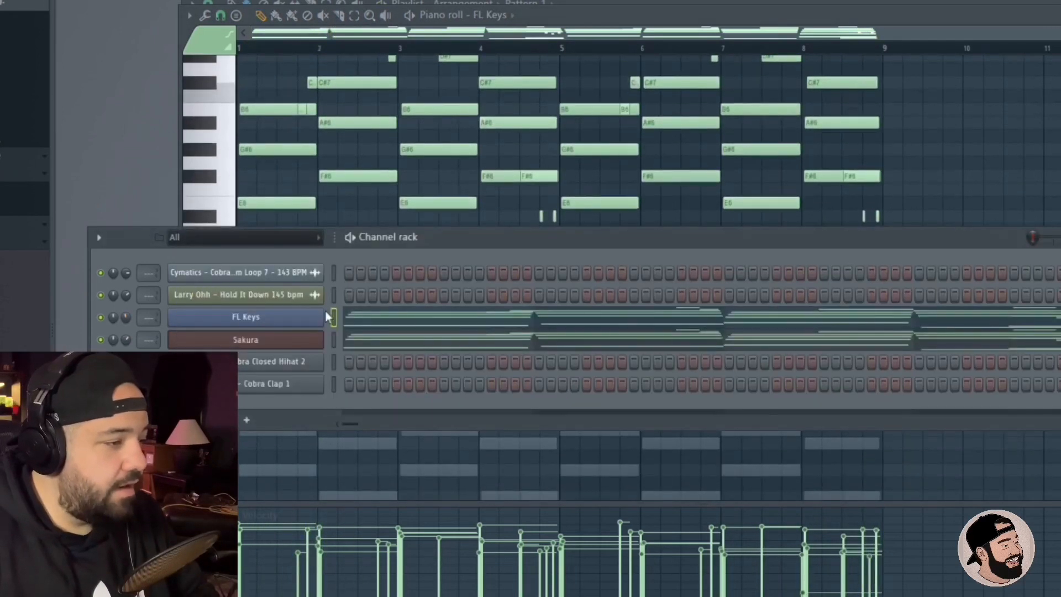
{"action": "left_click", "coordinate": [335, 326]}
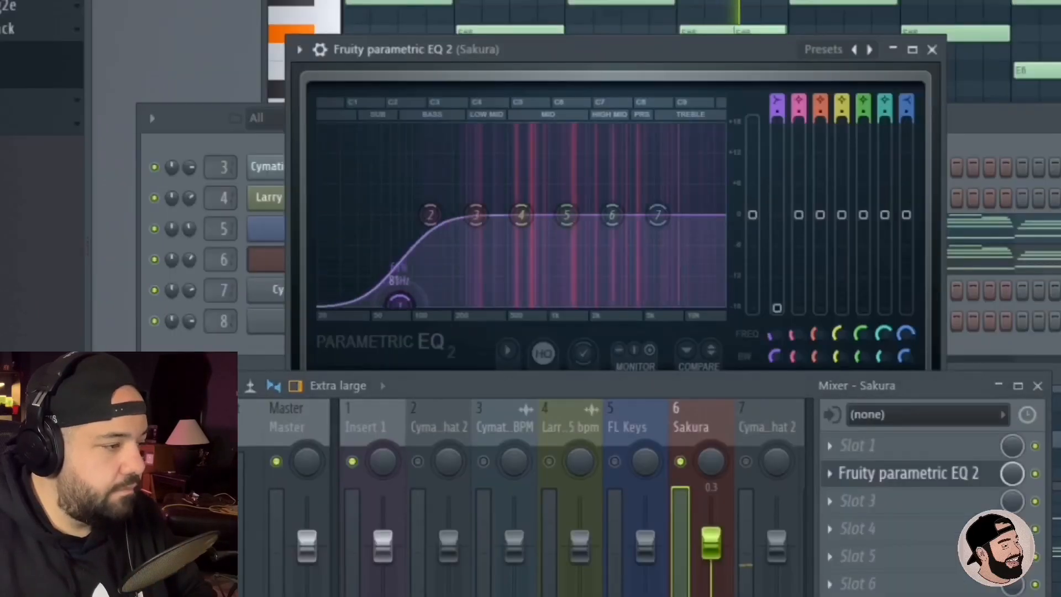
Shape FL Keys in Fruity parametric EQ 2 with a high cut near 3 kHz, a low cut near 95 Hz, and dips on bands 2 and 6.
{"action": "mouse_move", "coordinate": [718, 302]}
{"action": "left_mouse_down"}
{"action": "mouse_move", "coordinate": [677, 225]}
{"action": "mouse_move", "coordinate": [719, 301]}
{"action": "left_mouse_up"}
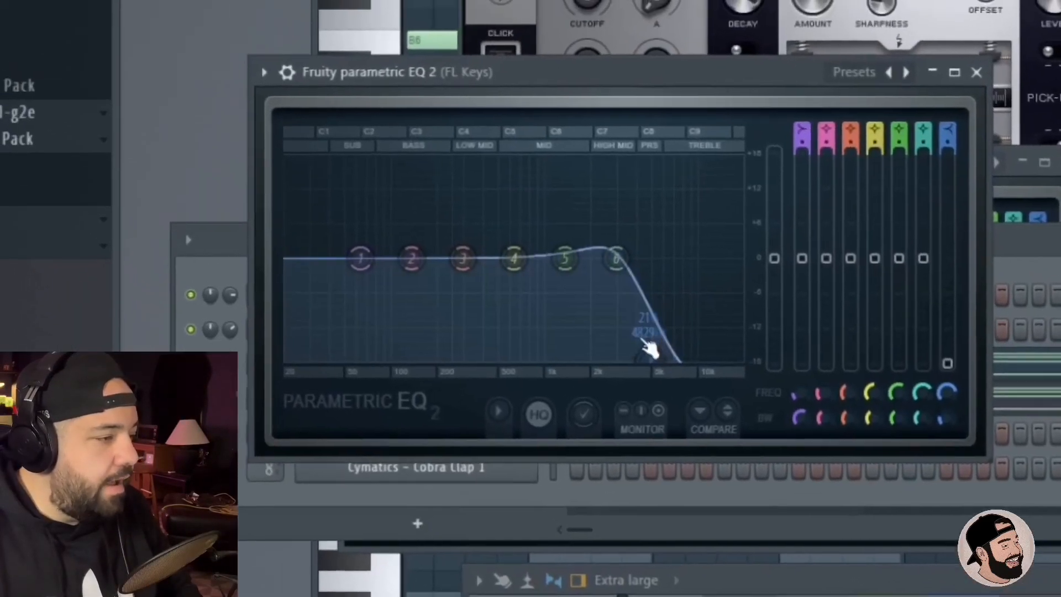
{"action": "left_click_drag", "start_coordinate": [649, 349], "coordinate": [626, 360]}
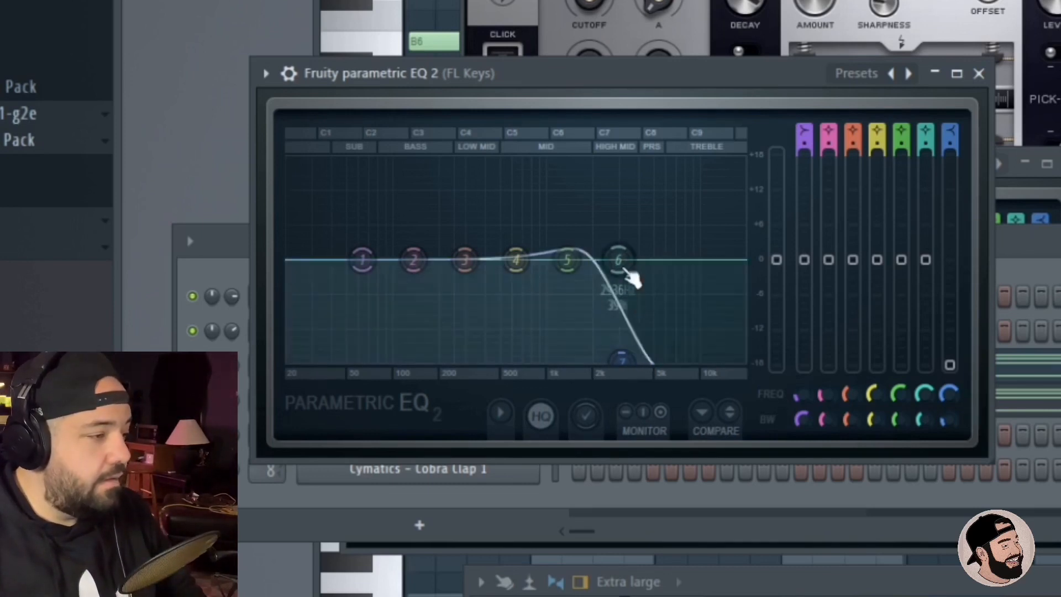
{"action": "left_click_drag", "start_coordinate": [620, 262], "coordinate": [671, 298]}
{"action": "left_click_drag", "start_coordinate": [362, 261], "coordinate": [373, 359]}
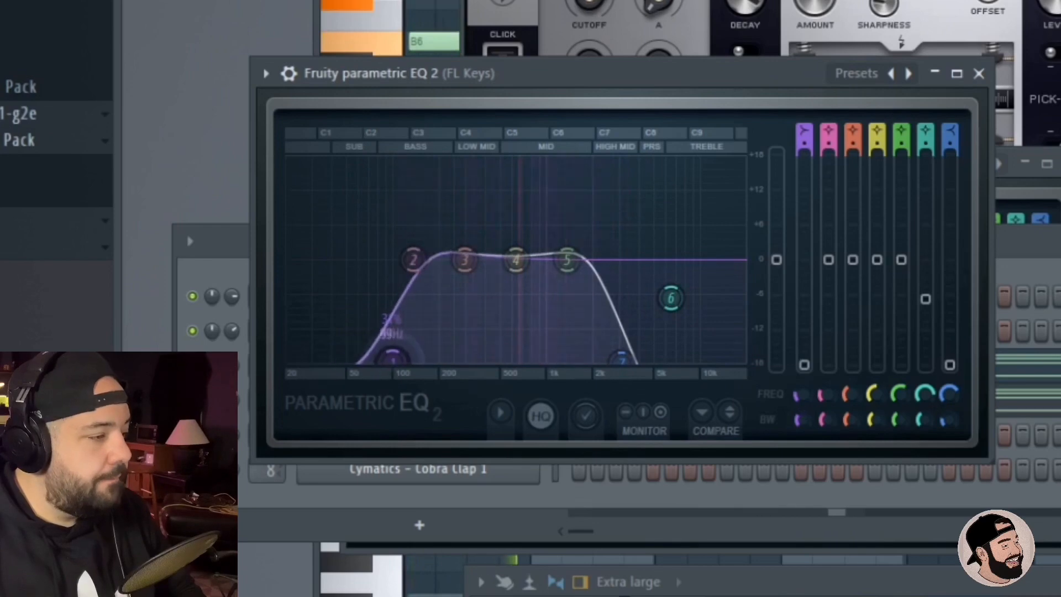
{"action": "left_click_drag", "start_coordinate": [413, 259], "coordinate": [406, 275]}
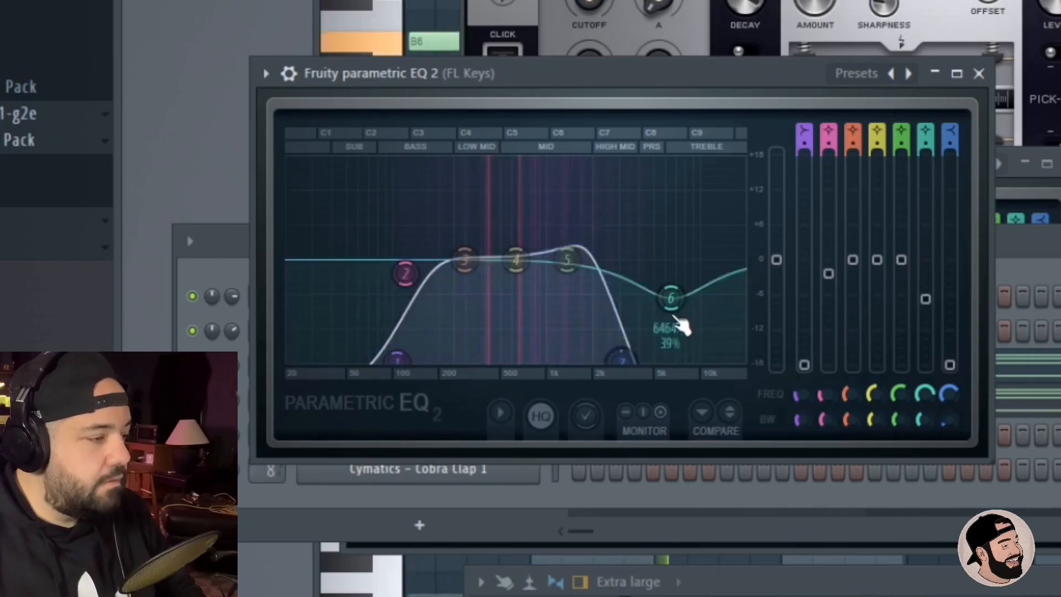
{"action": "left_click_drag", "start_coordinate": [671, 298], "coordinate": [667, 309]}
{"action": "left_click_drag", "start_coordinate": [900, 576], "coordinate": [974, 167]}
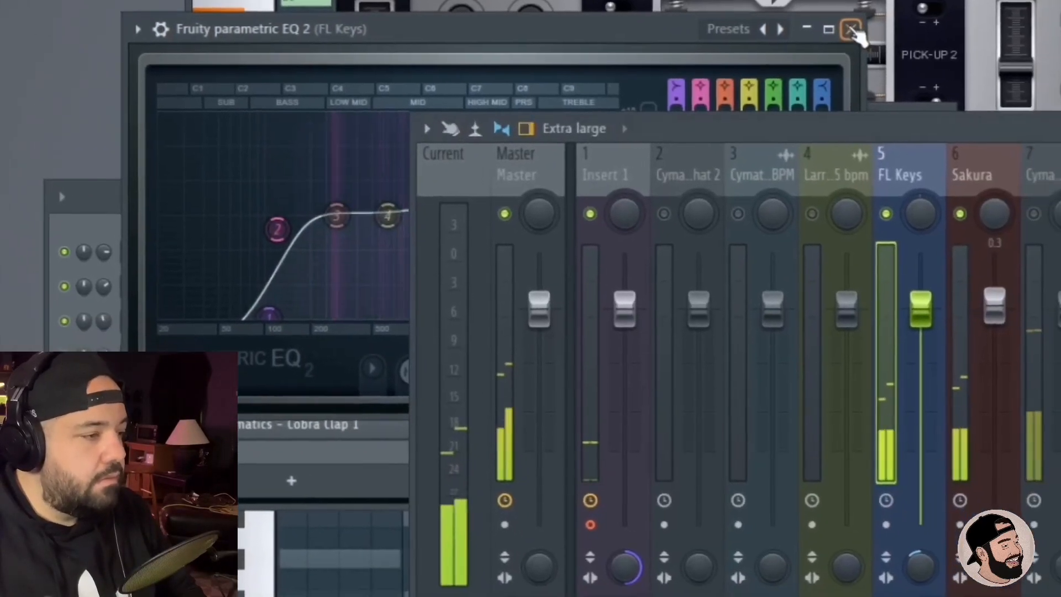
{"action": "left_click", "coordinate": [852, 30]}
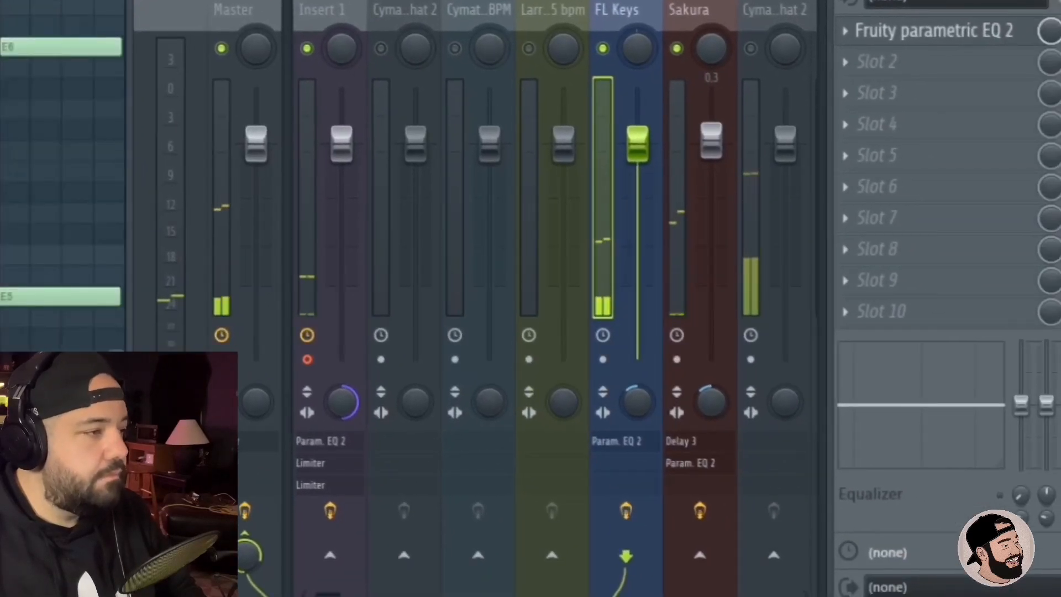
Toggle solo on the FL Keys mixer track and play the arrangement.
{"action": "key", "text": "F7"}
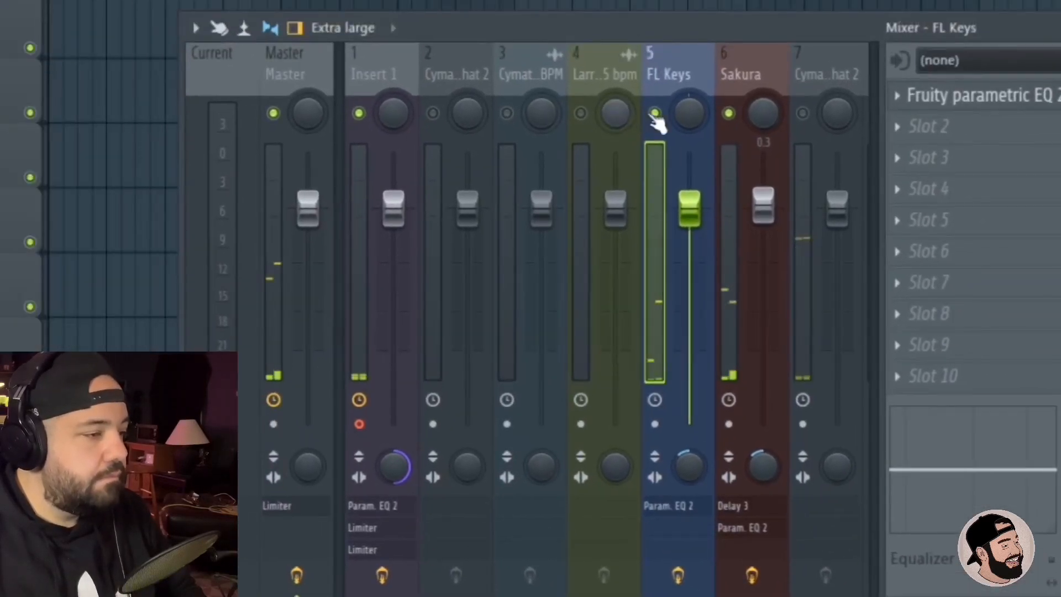
{"action": "right_click", "coordinate": [655, 115]}
{"action": "key", "text": "space"}
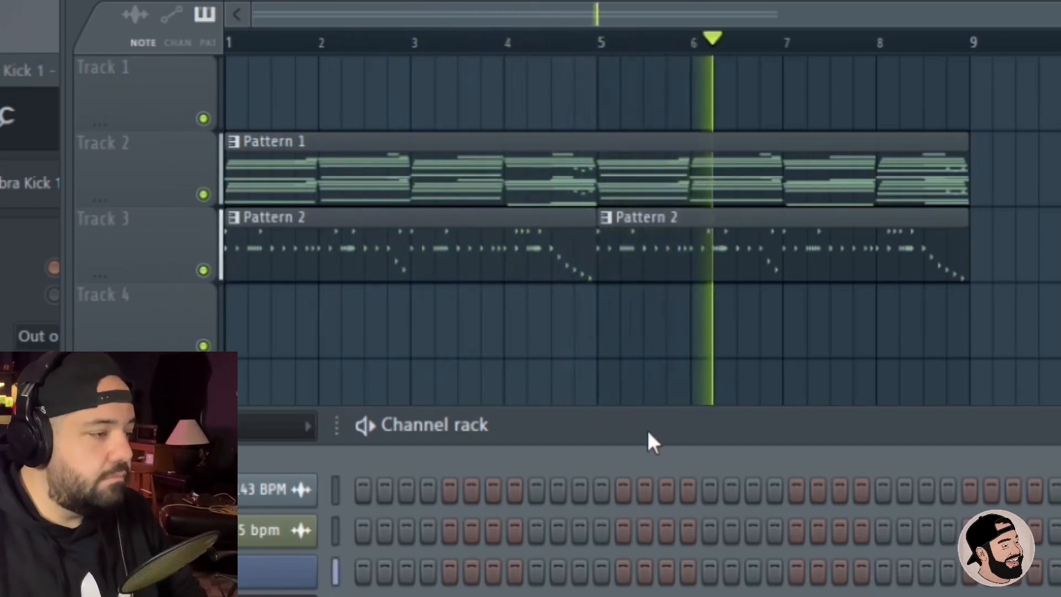
{"action": "left_click_drag", "start_coordinate": [670, 430], "coordinate": [664, 448]}
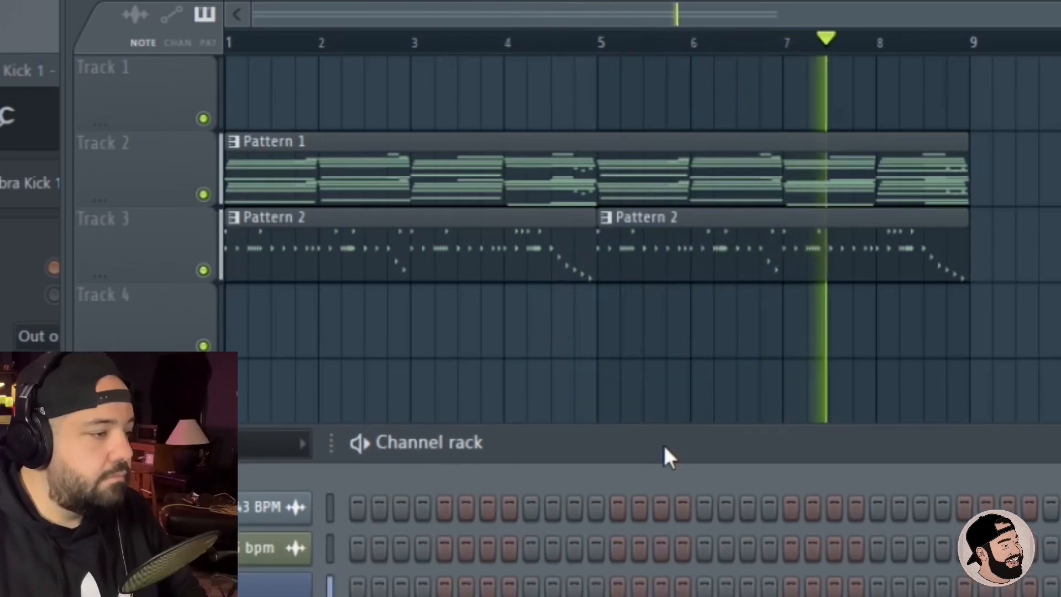